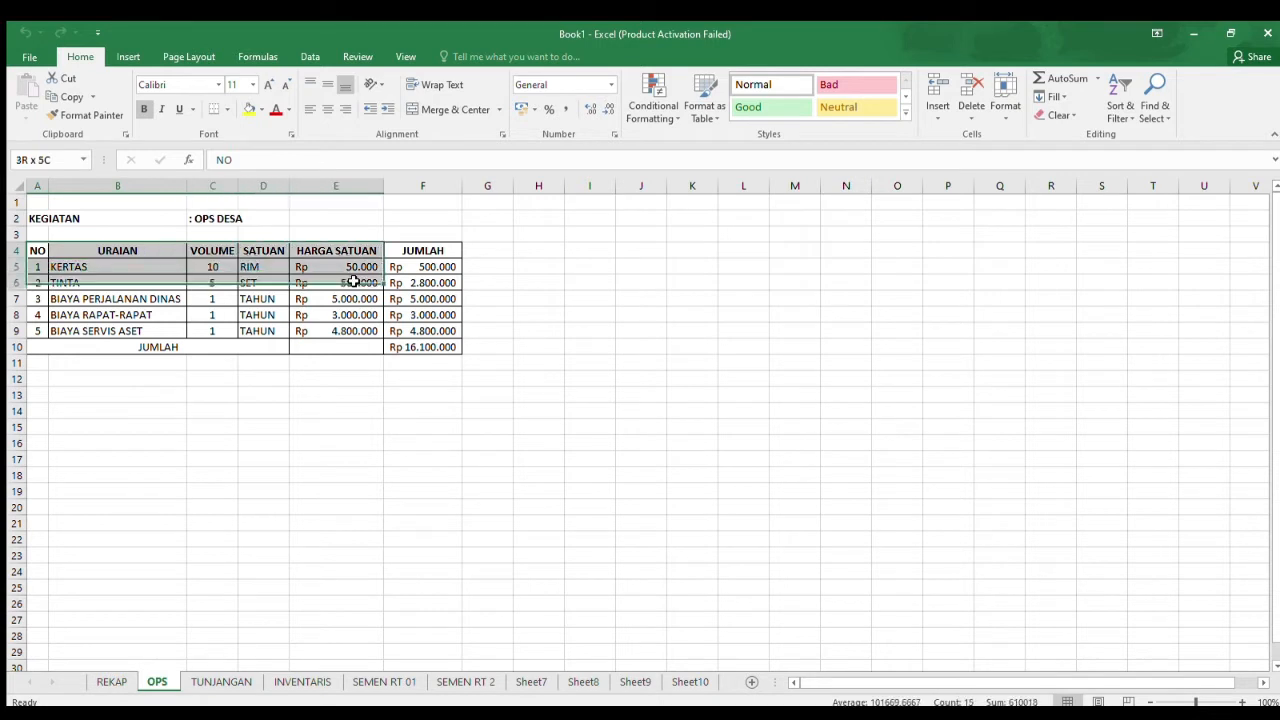
# Compare the expenditure items on the REKAP sheet with their detail sheets OPS, TUNJANGAN, SEMEN RT 01 and SEMEN RT 2
pyautogui.click(421, 347)
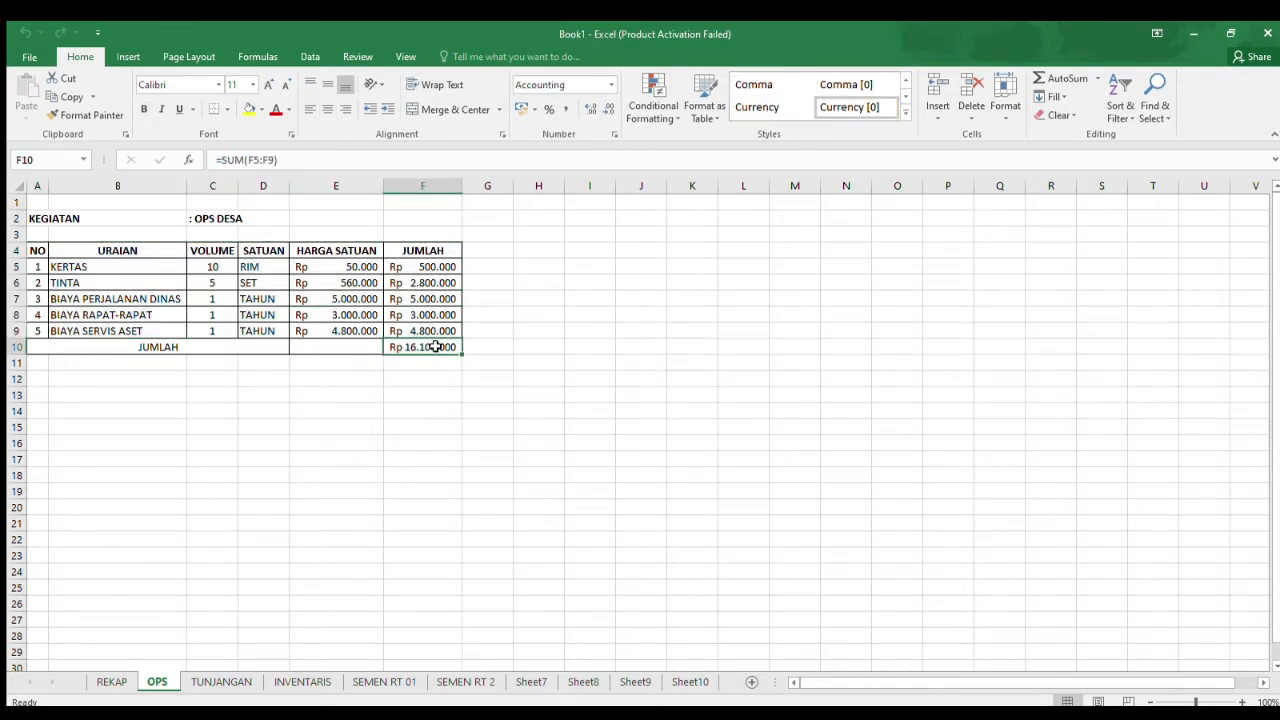
pyautogui.click(111, 681)
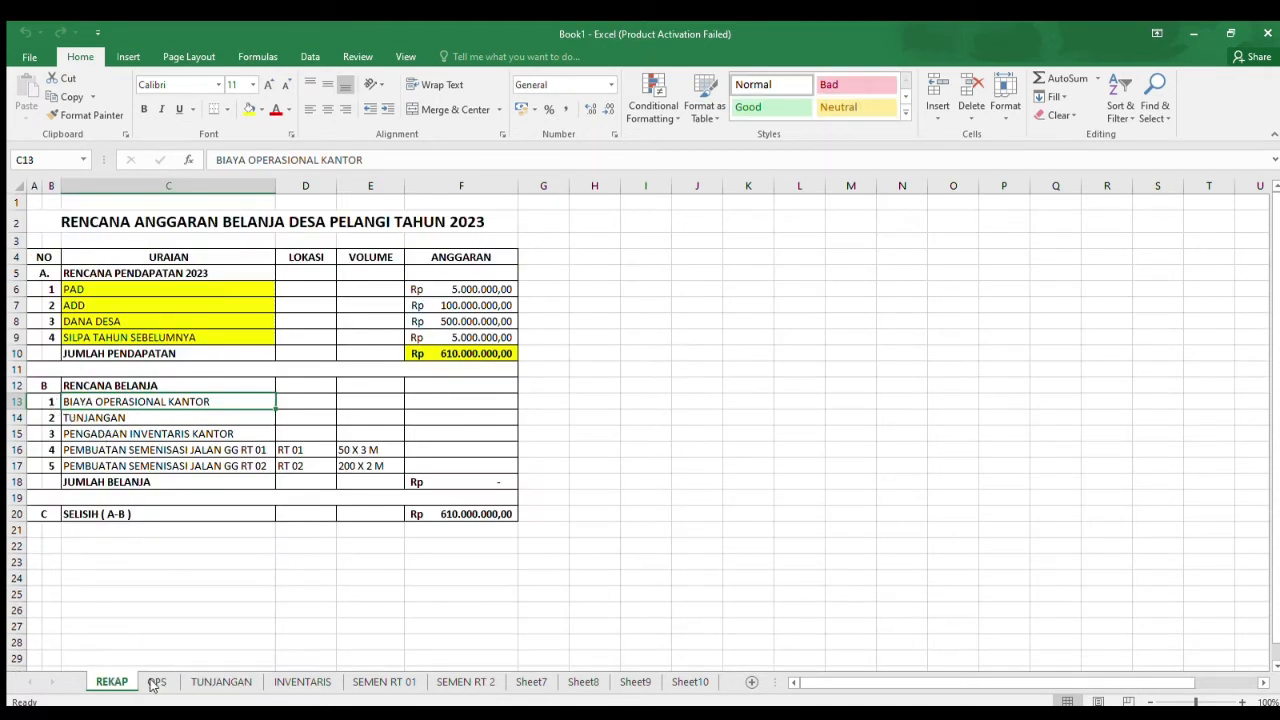
pyautogui.click(222, 681)
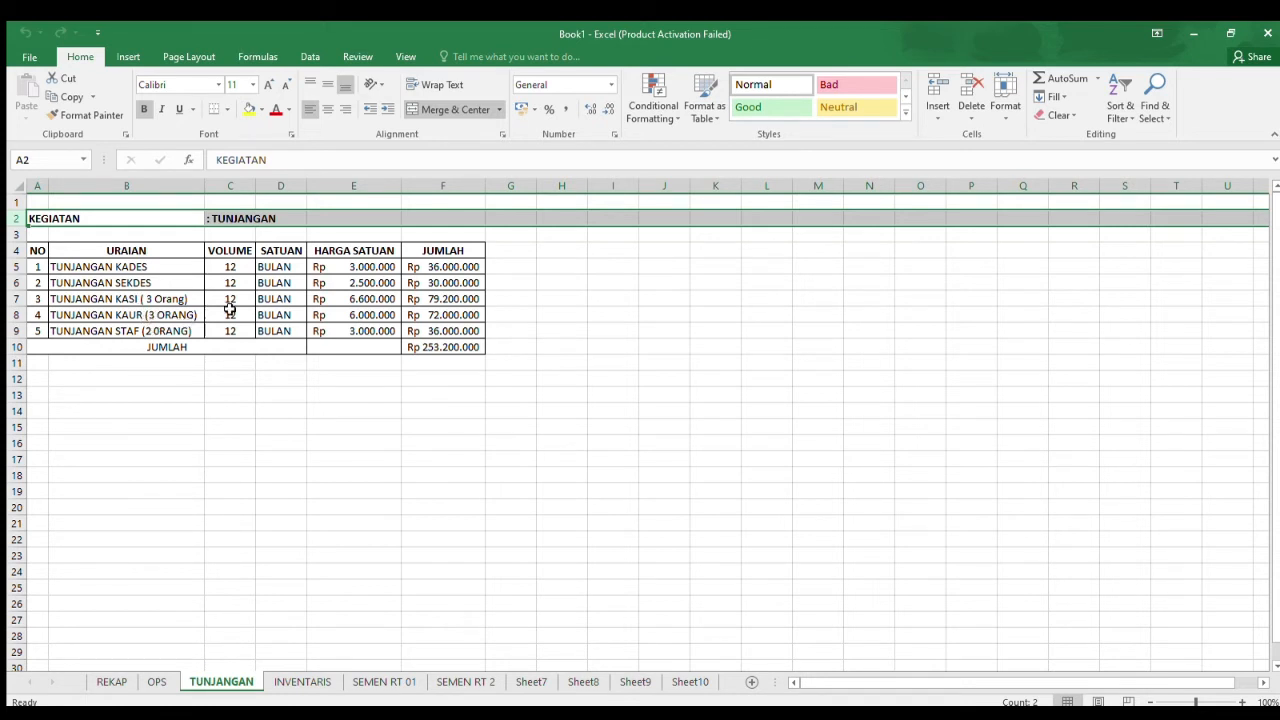
pyautogui.click(446, 346)
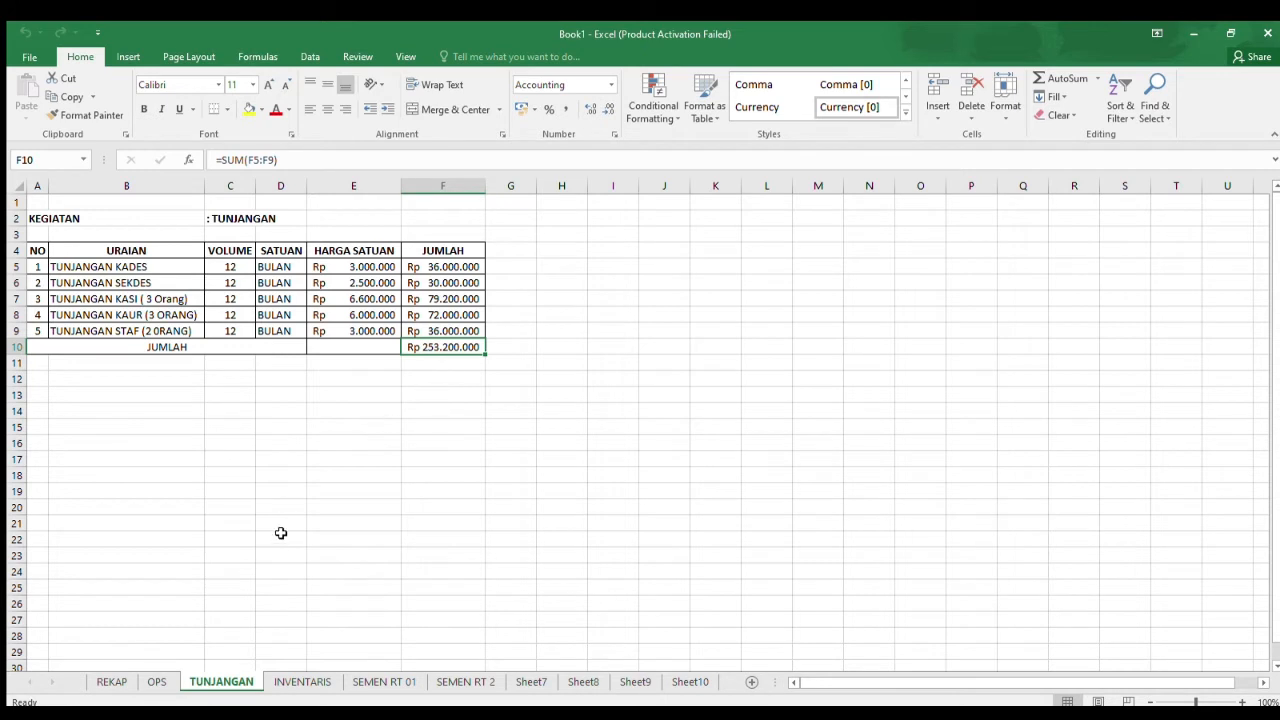
pyautogui.click(112, 681)
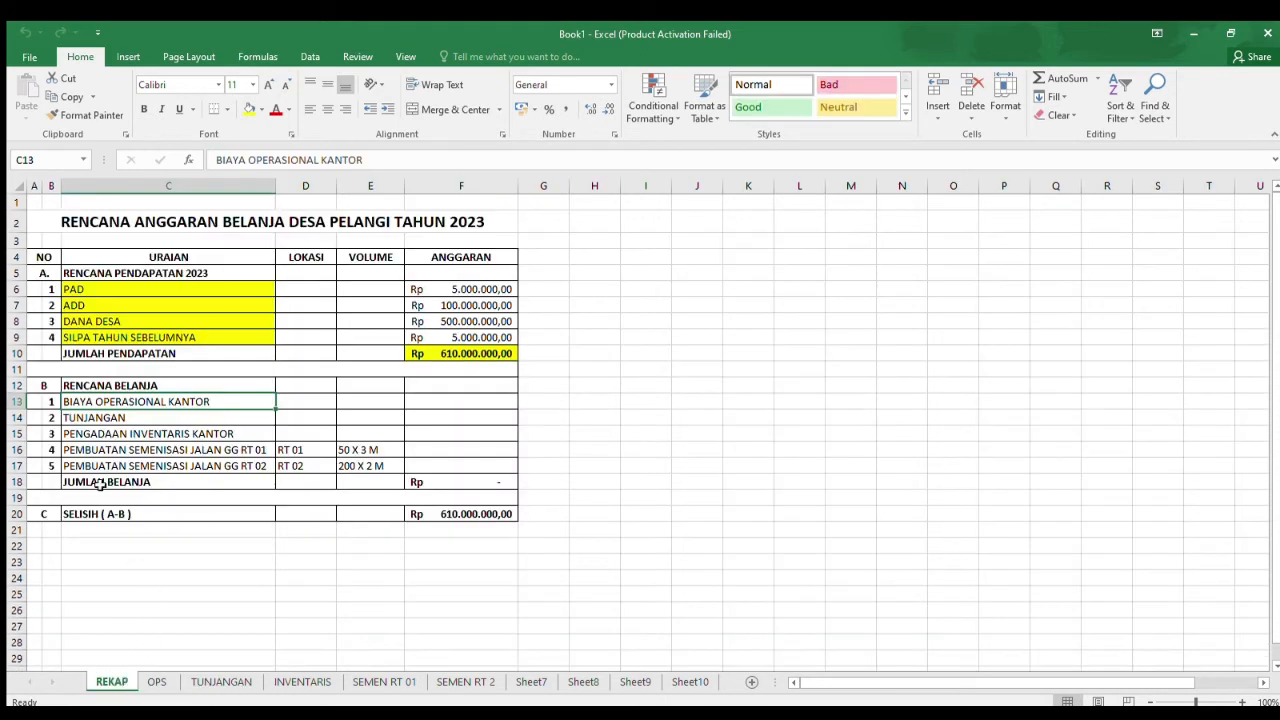
pyautogui.click(90, 436)
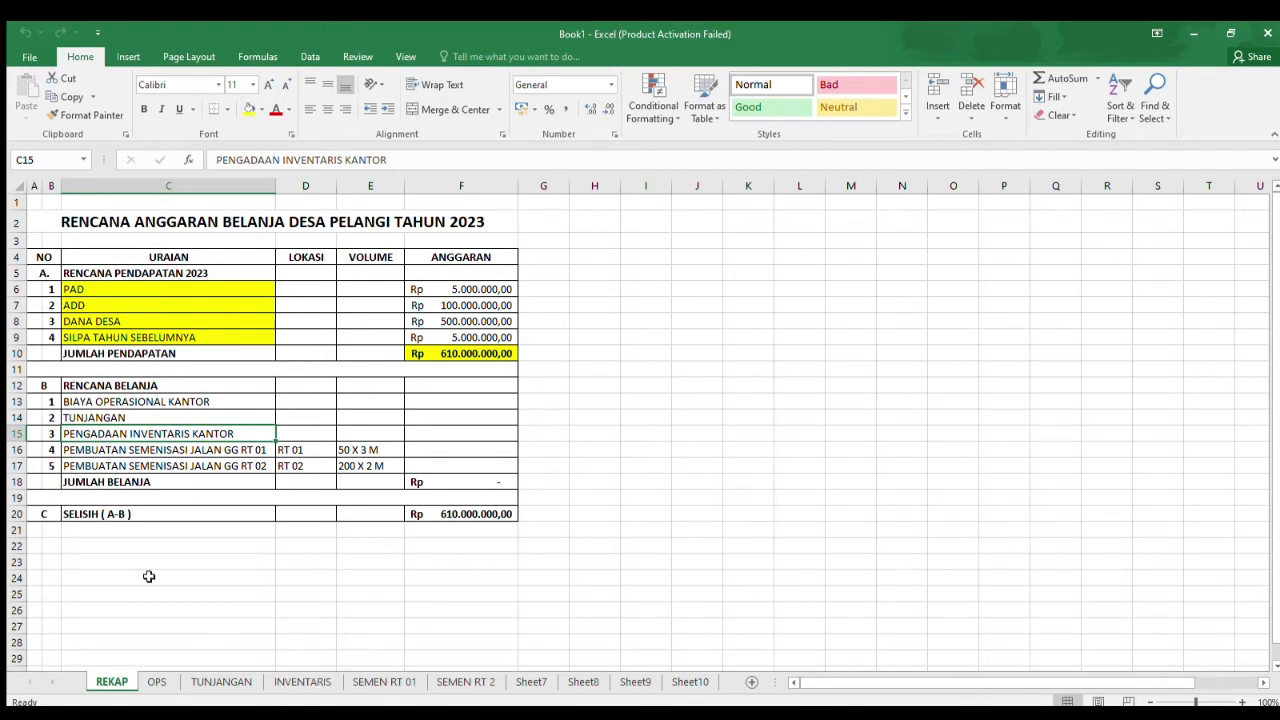
pyautogui.click(82, 451)
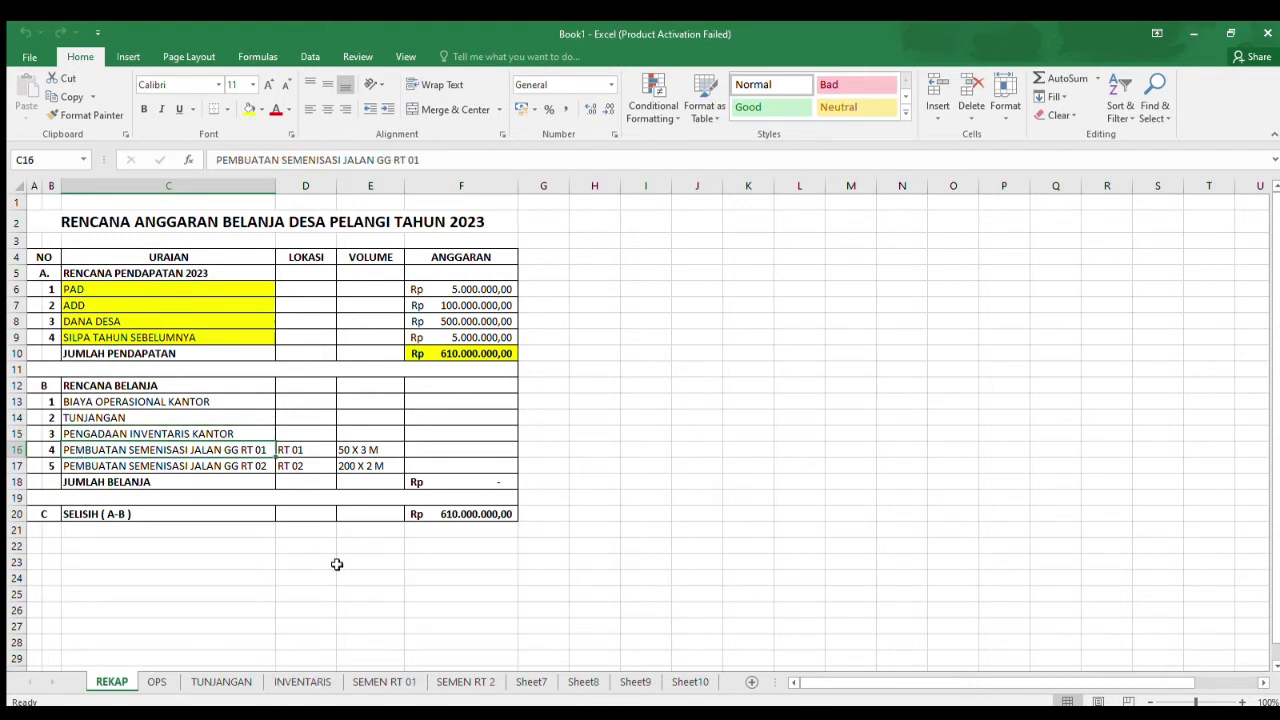
pyautogui.click(391, 681)
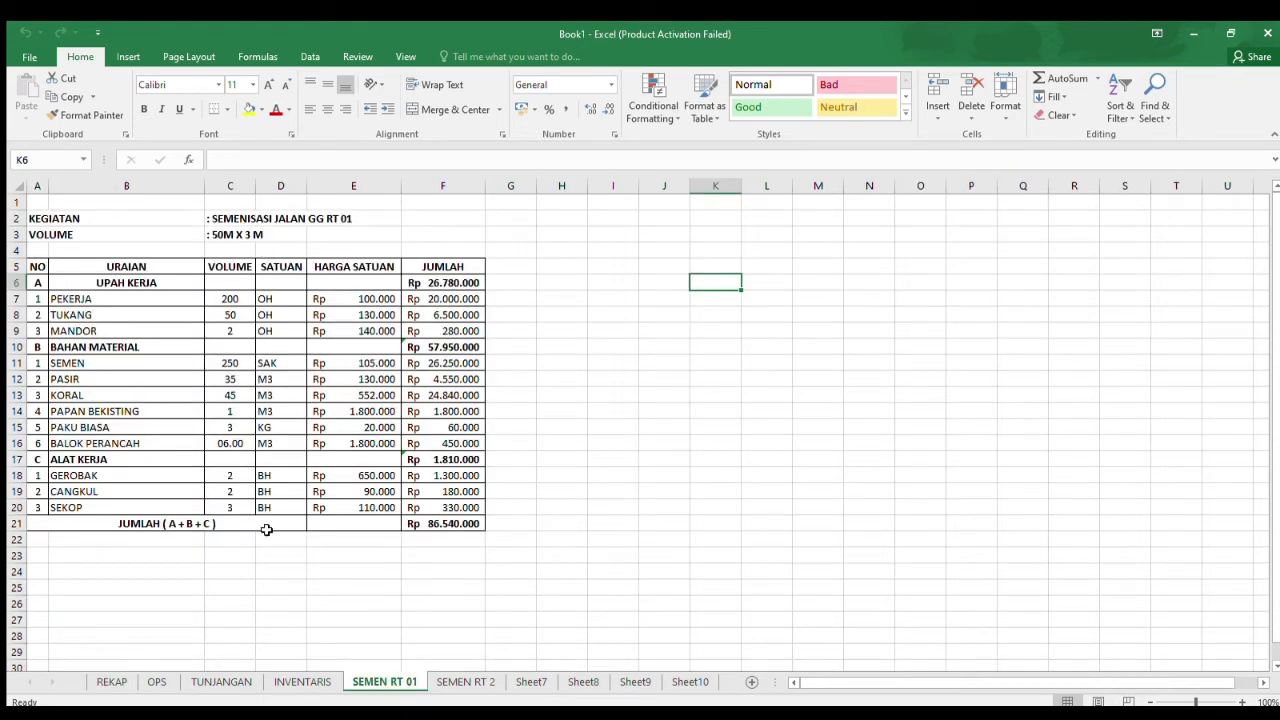
pyautogui.click(111, 681)
pyautogui.click(84, 466)
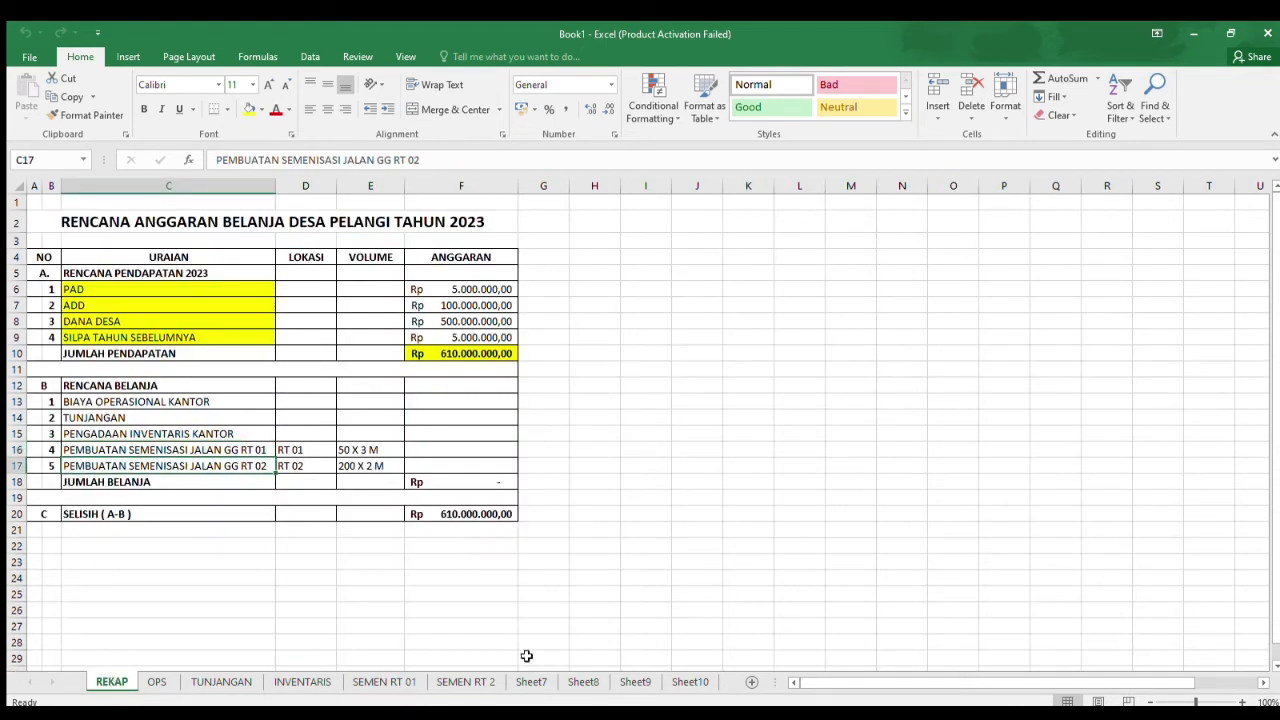
pyautogui.click(468, 682)
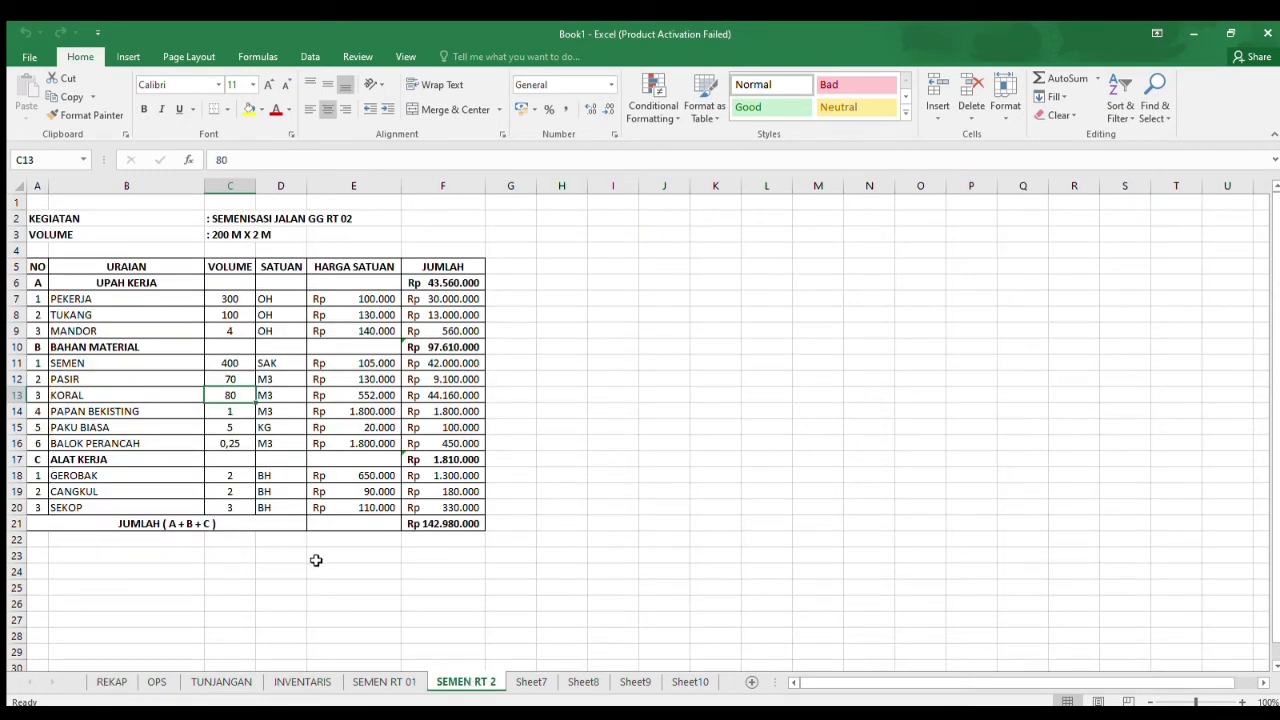
# Review the cost breakdown sheets in order, from OPS through TUNJANGAN, INVENTARIS and SEMEN RT 01 to SEMEN RT 2
pyautogui.click(157, 682)
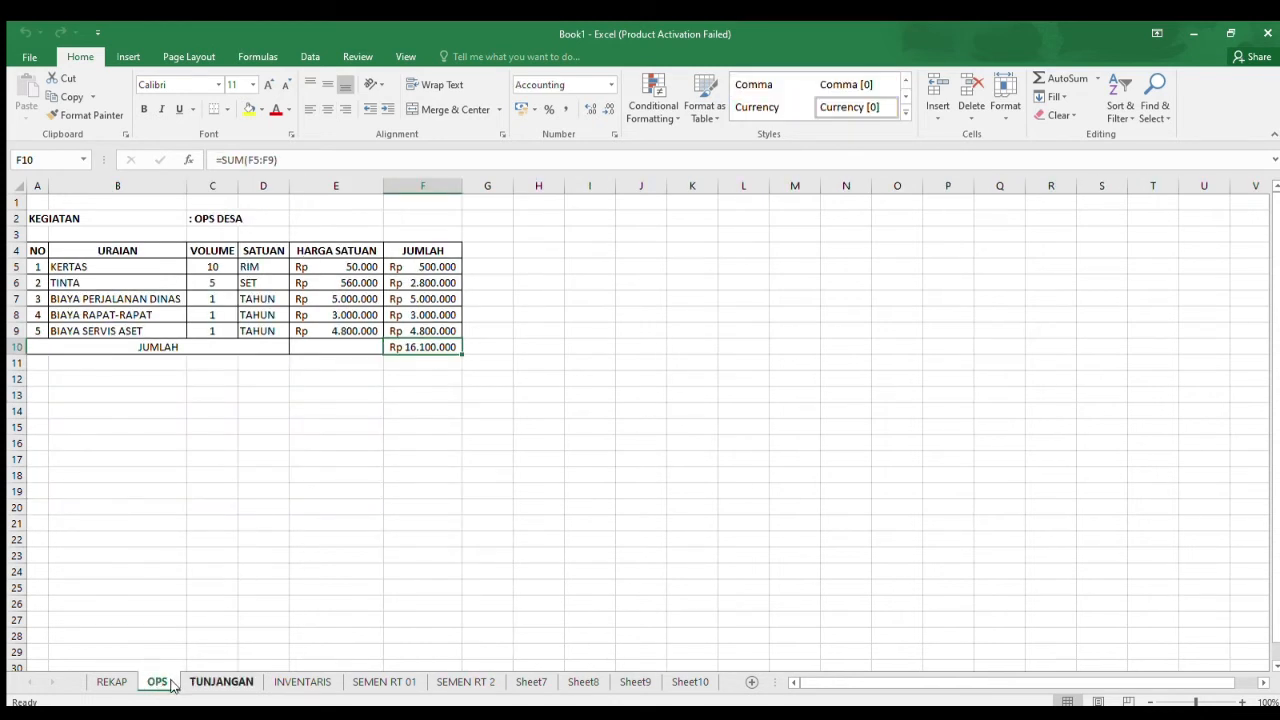
pyautogui.click(221, 681)
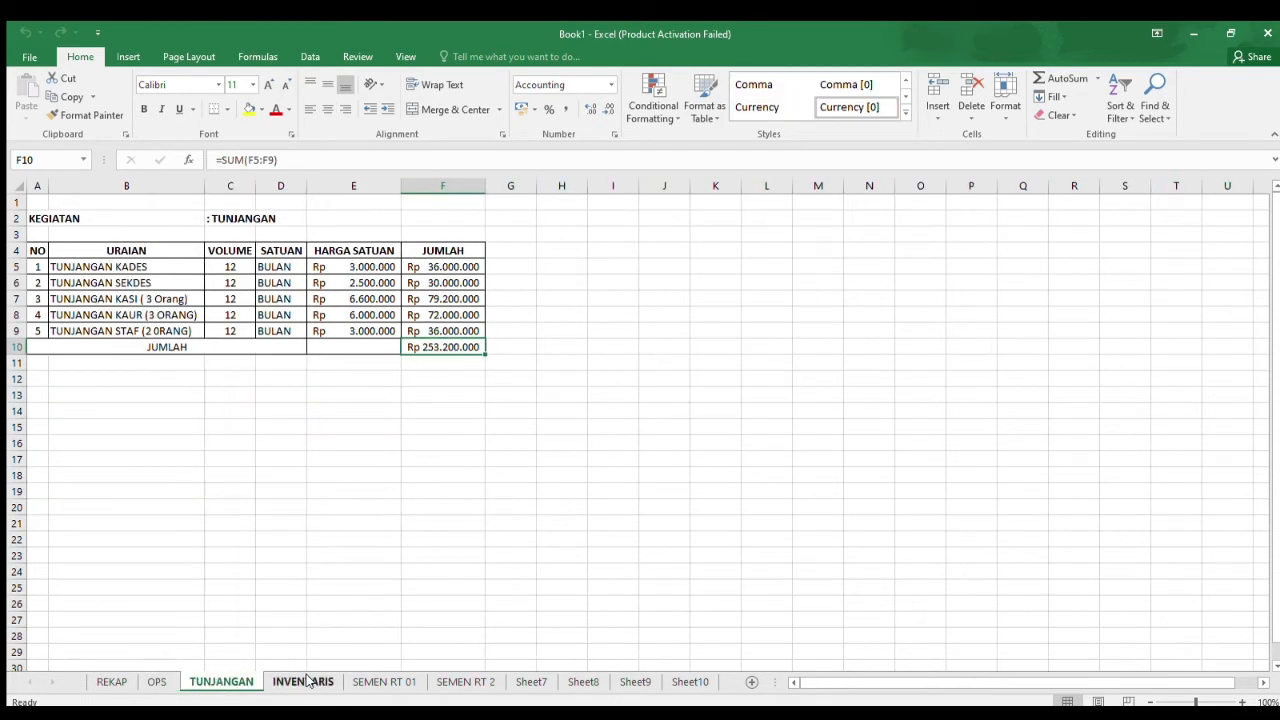
pyautogui.click(310, 681)
pyautogui.click(378, 682)
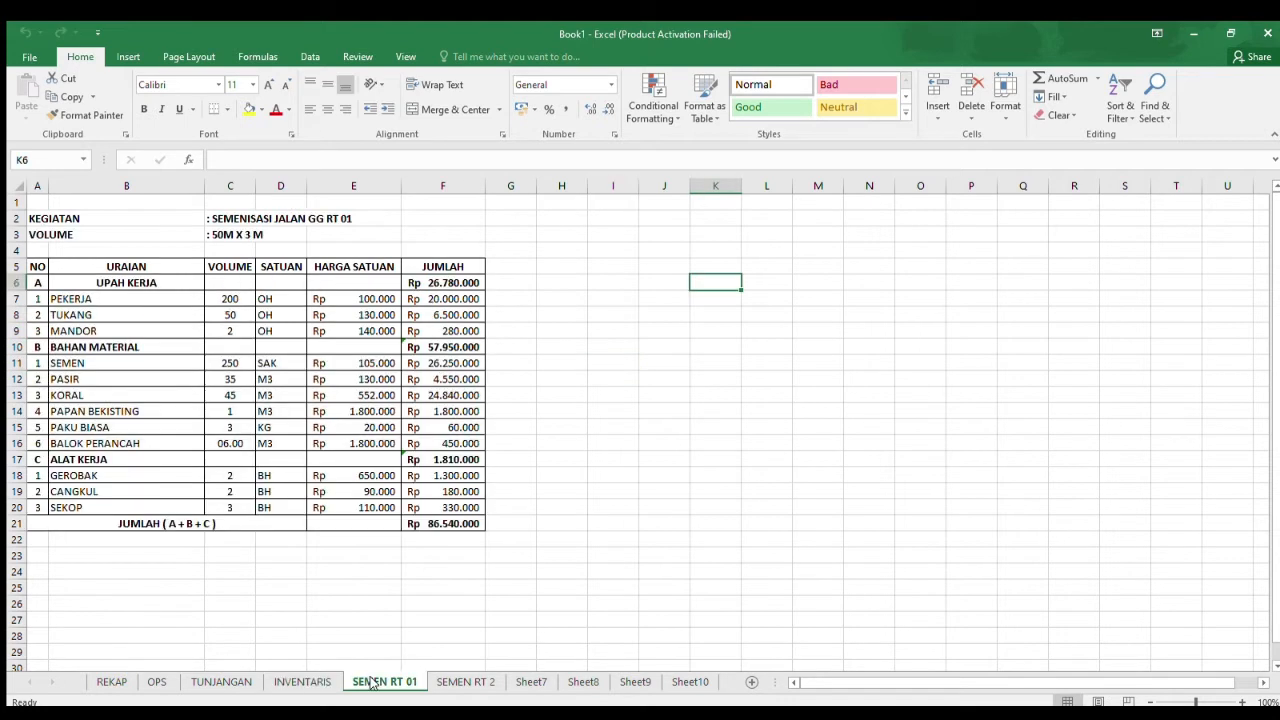
pyautogui.click(474, 681)
pyautogui.click(594, 527)
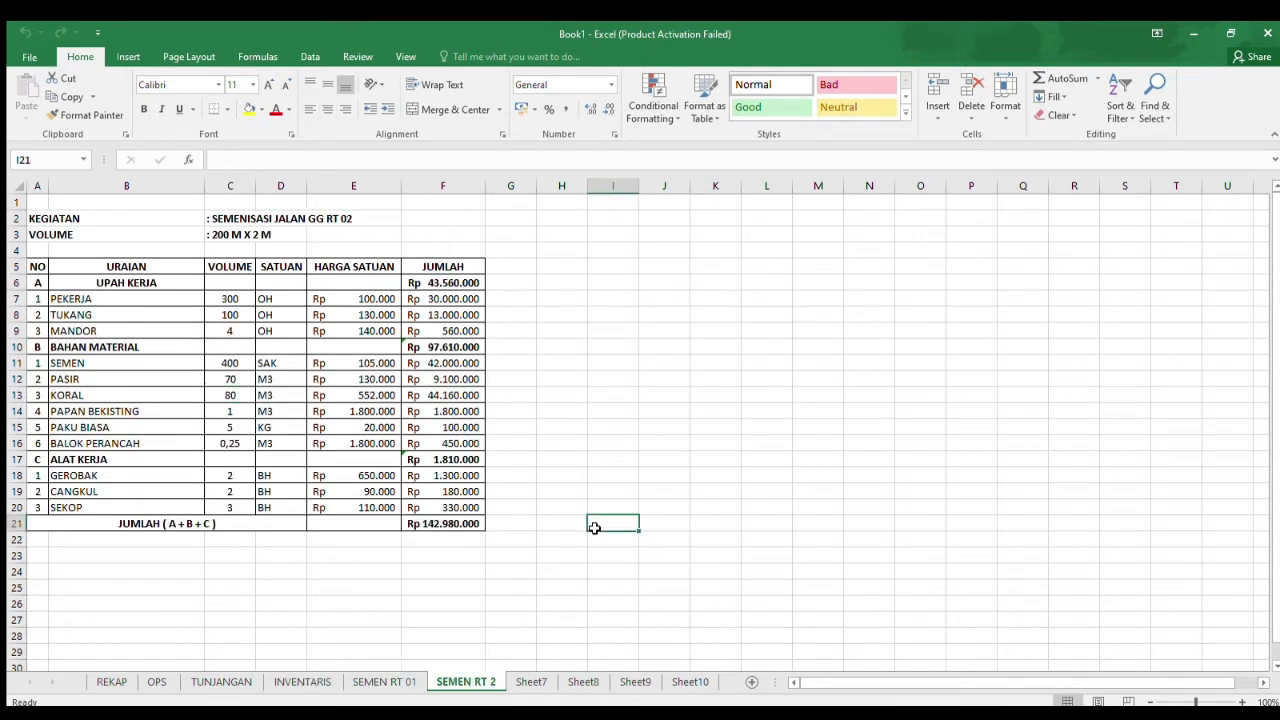
# On the REKAP sheet, link the BIAYA OPERASIONAL KANTOR budget in F13 to the total in cell F10 of the OPS sheet
pyautogui.click(106, 681)
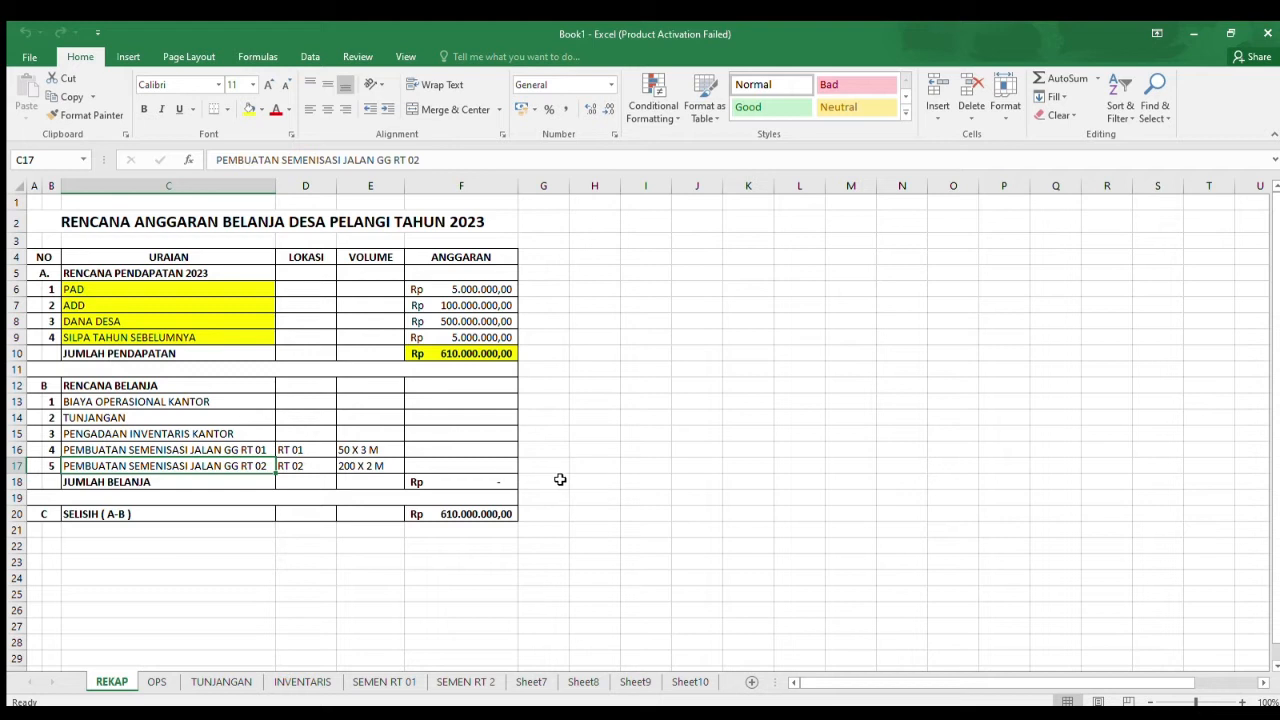
pyautogui.click(134, 403)
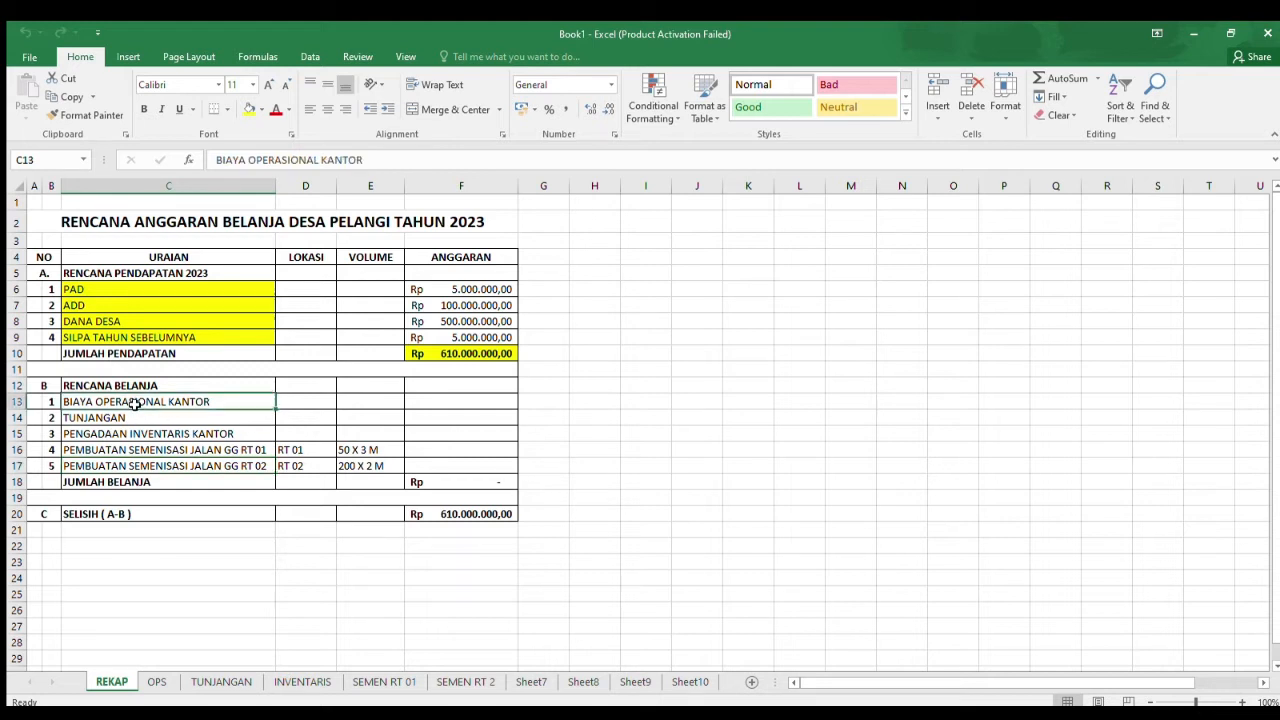
pyautogui.click(441, 402)
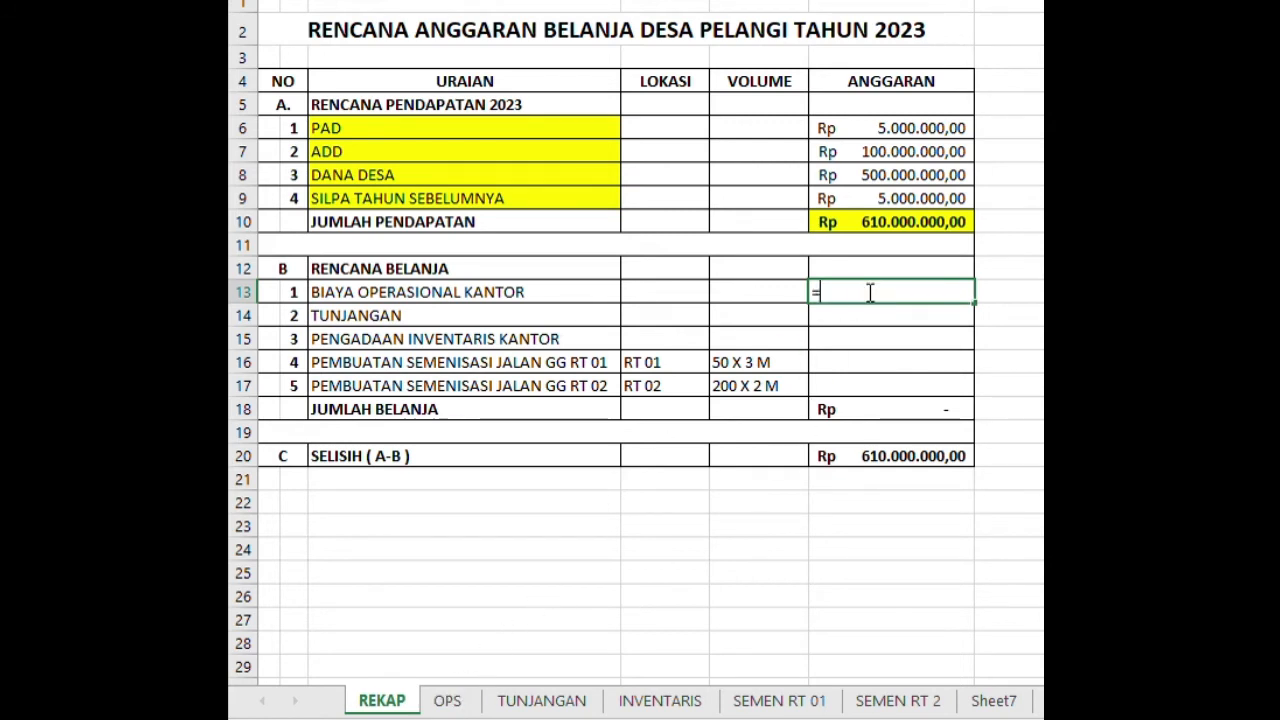
pyautogui.click(448, 702)
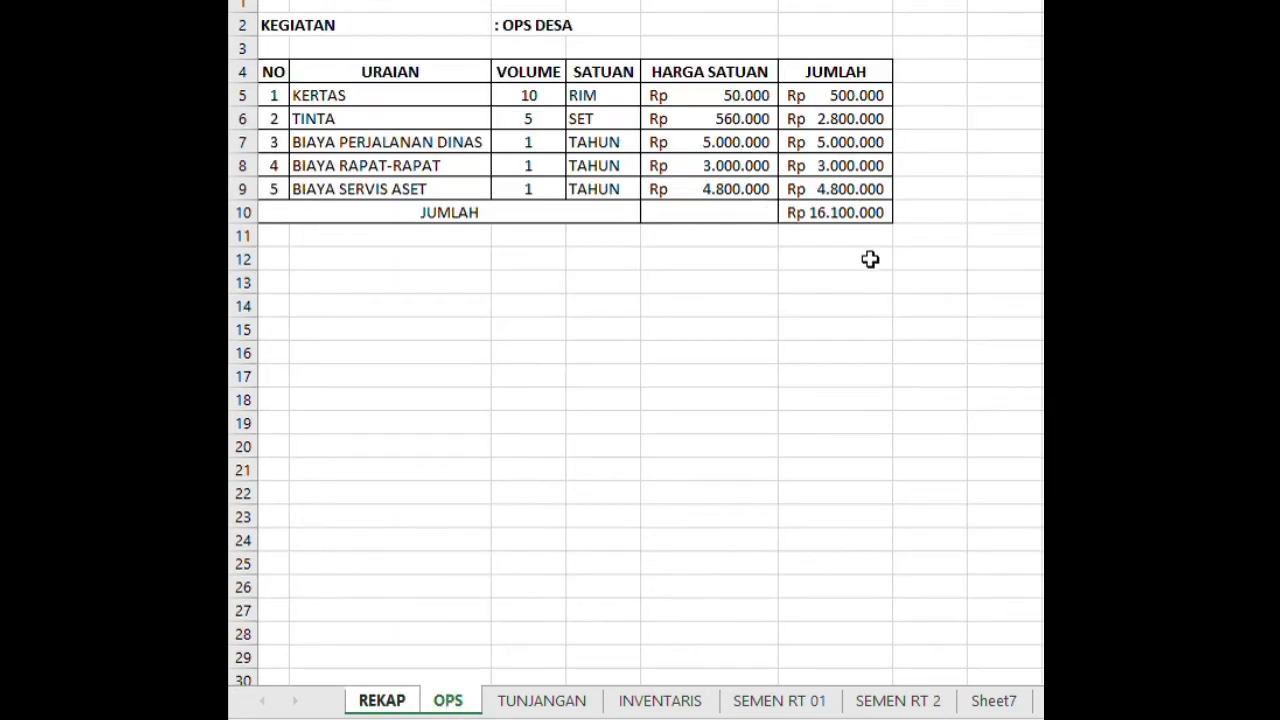
pyautogui.click(837, 214)
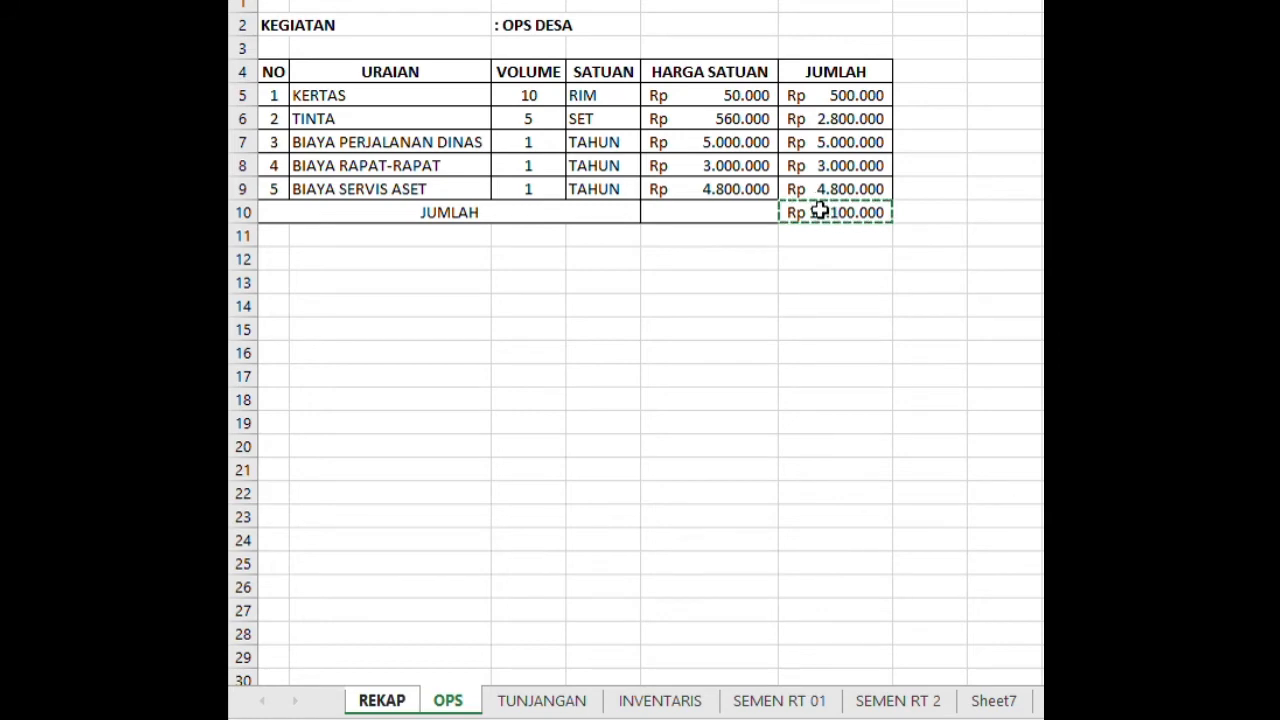
pyautogui.press('Return')
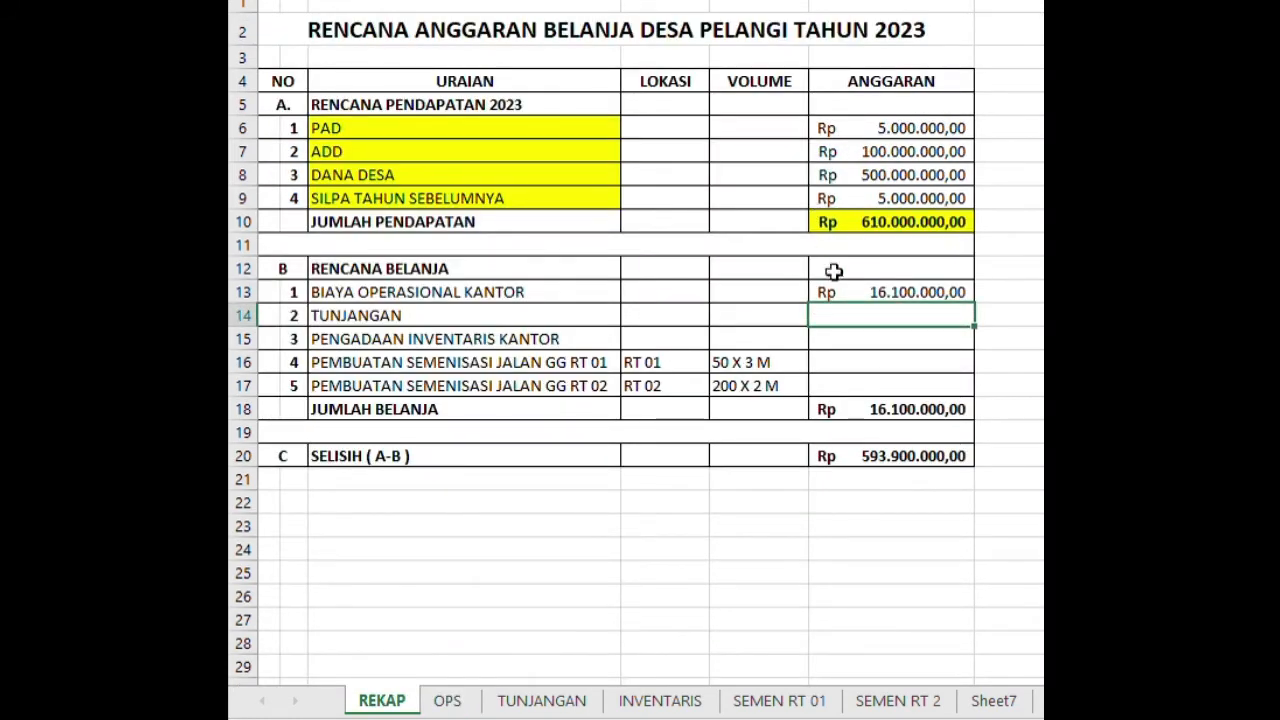
pyautogui.click(835, 294)
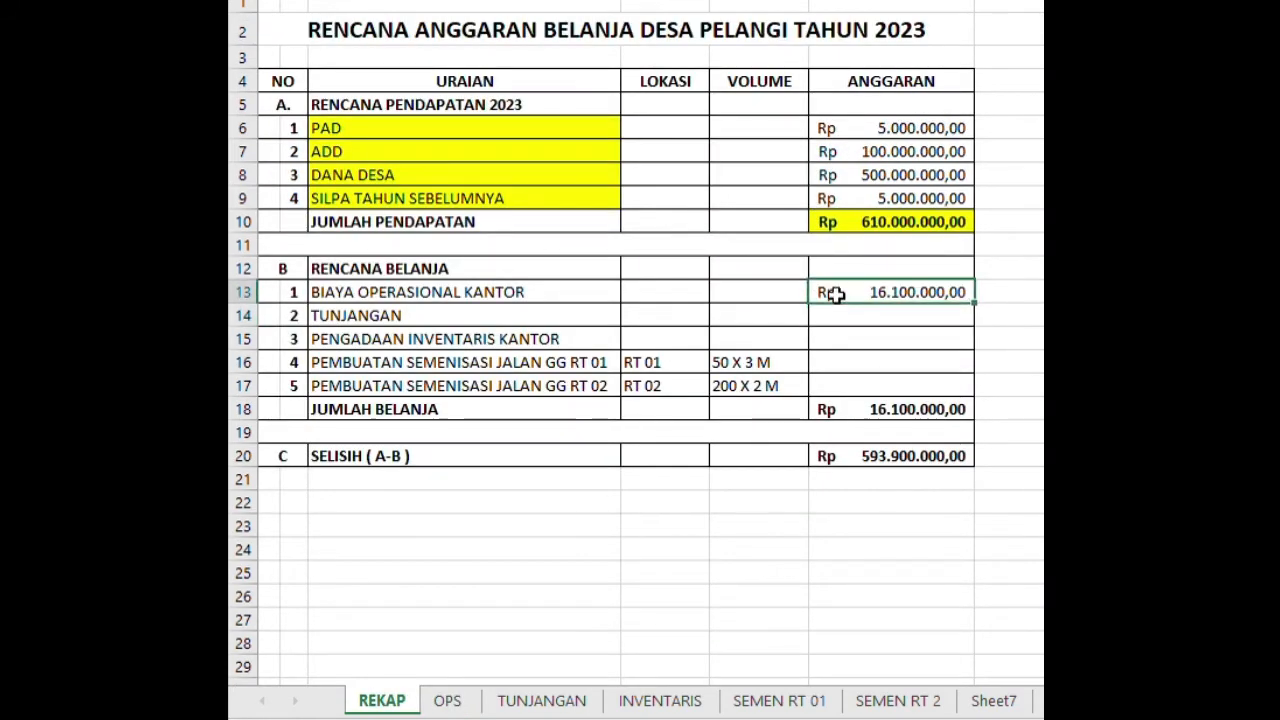
pyautogui.click(414, 294)
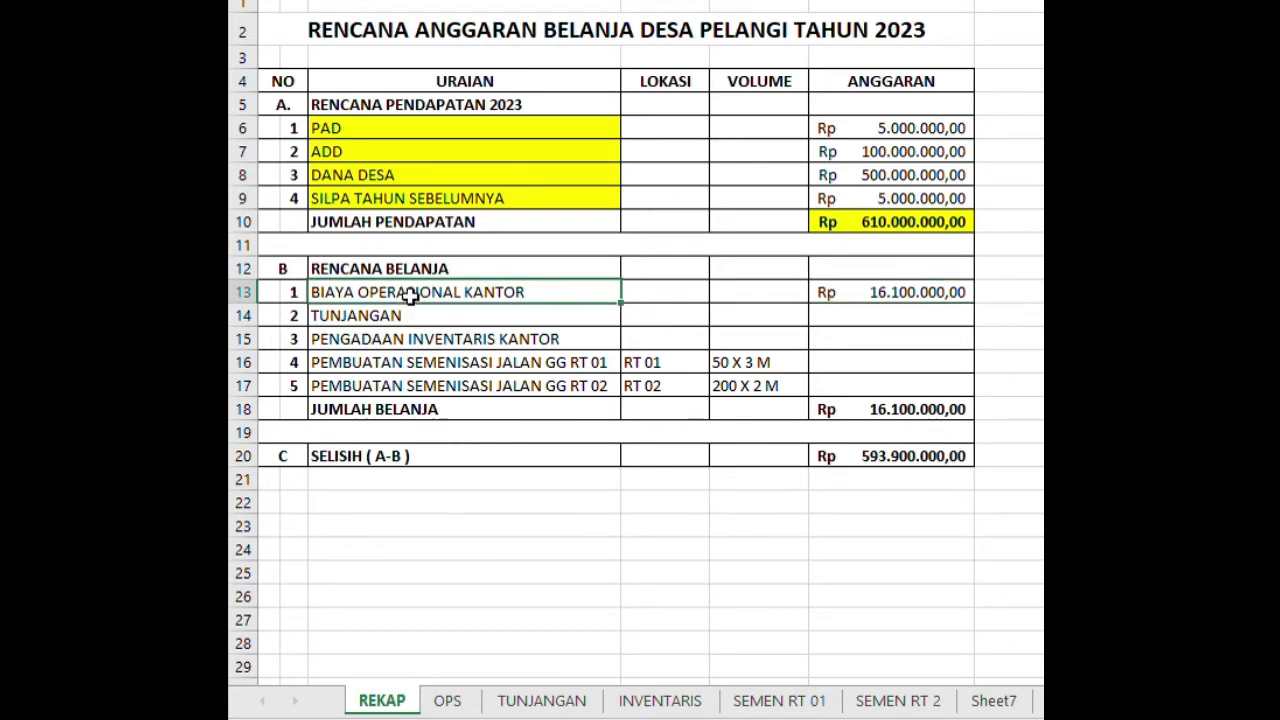
pyautogui.click(833, 292)
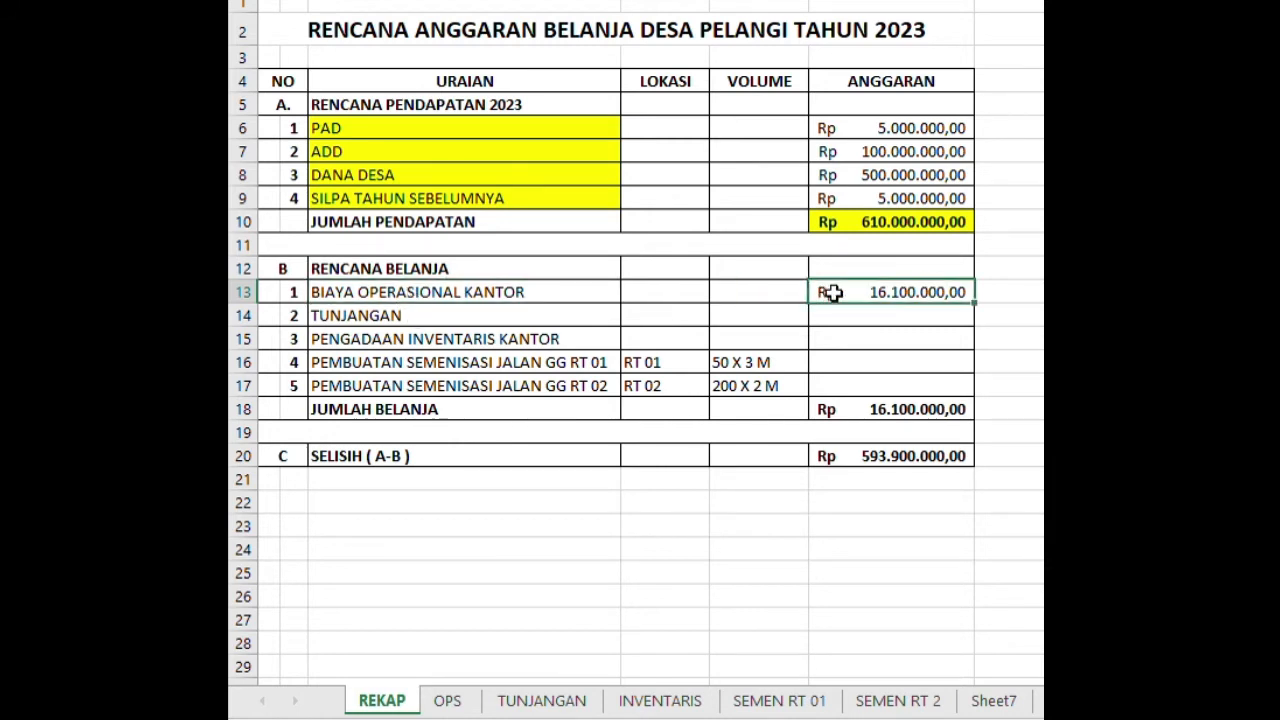
# Link the TUNJANGAN budget in F14 of REKAP to the total in cell F10 of the TUNJANGAN sheet
pyautogui.click(870, 315)
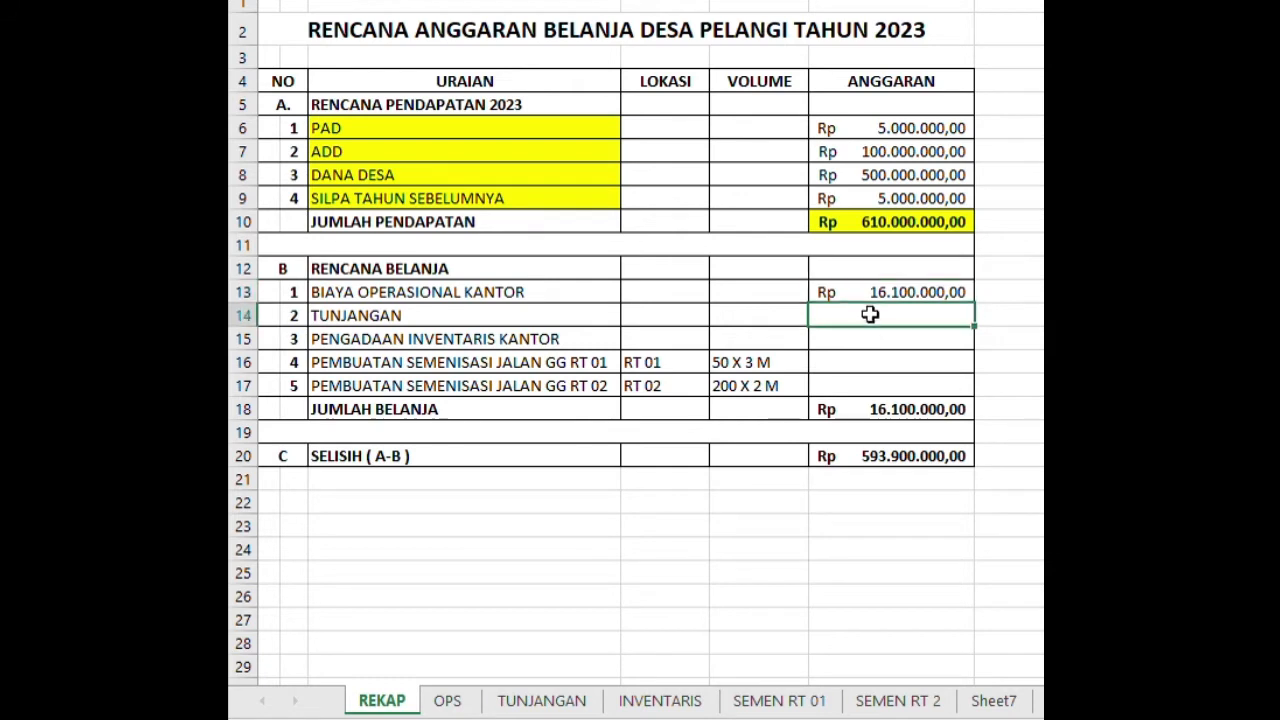
pyautogui.write('=')
pyautogui.click(502, 696)
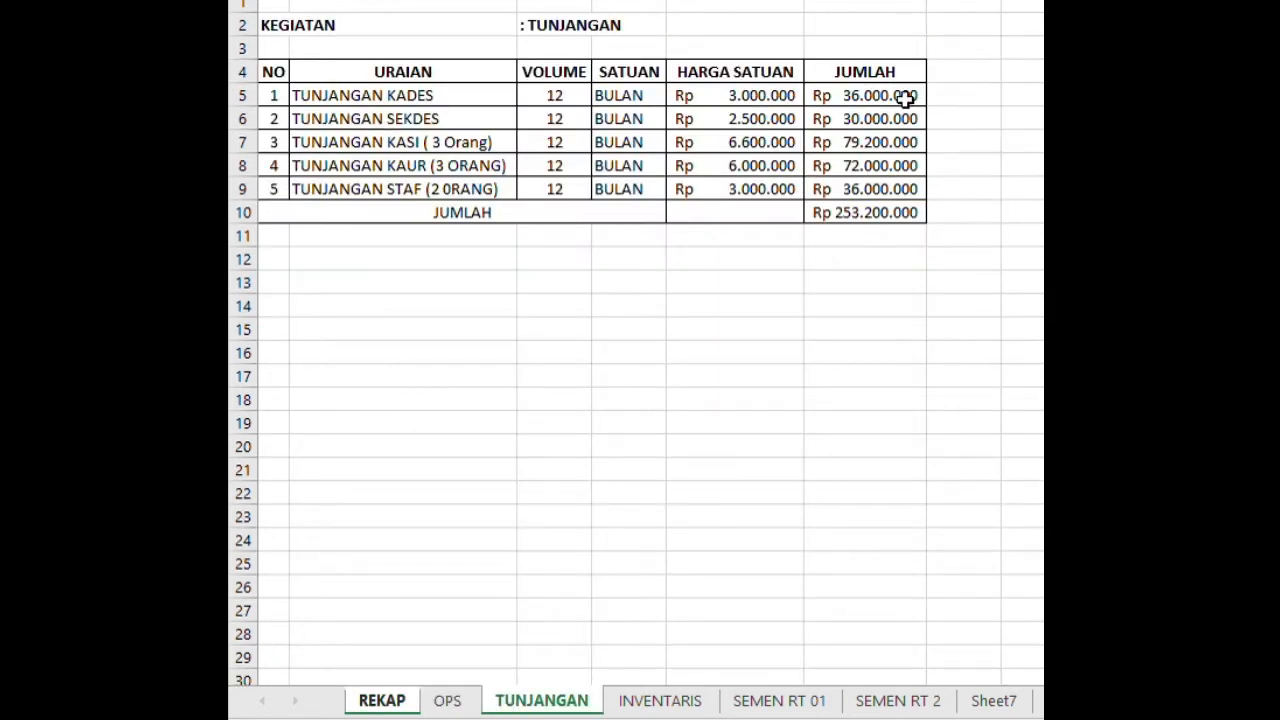
pyautogui.click(858, 212)
pyautogui.press('Return')
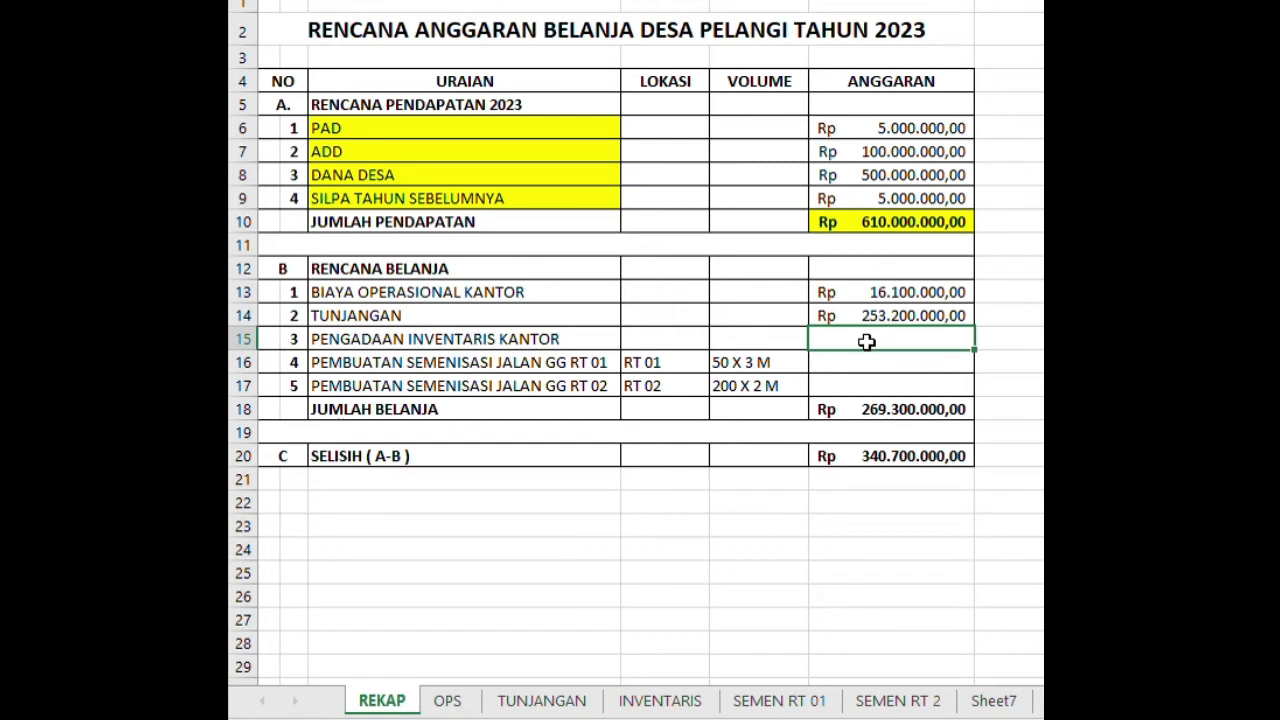
# Link the PENGADAAN INVENTARIS KANTOR budget in F15 of REKAP to the total in cell F8 of the INVENTARIS sheet
pyautogui.write('=')
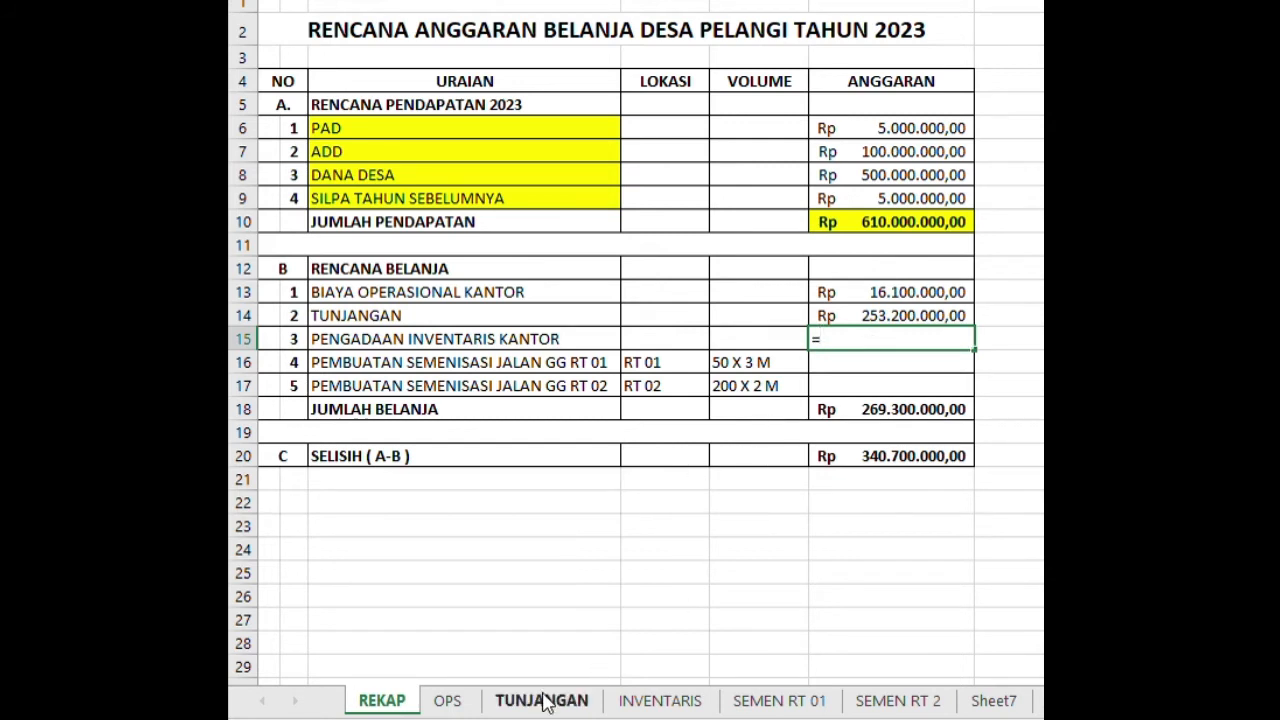
pyautogui.click(648, 700)
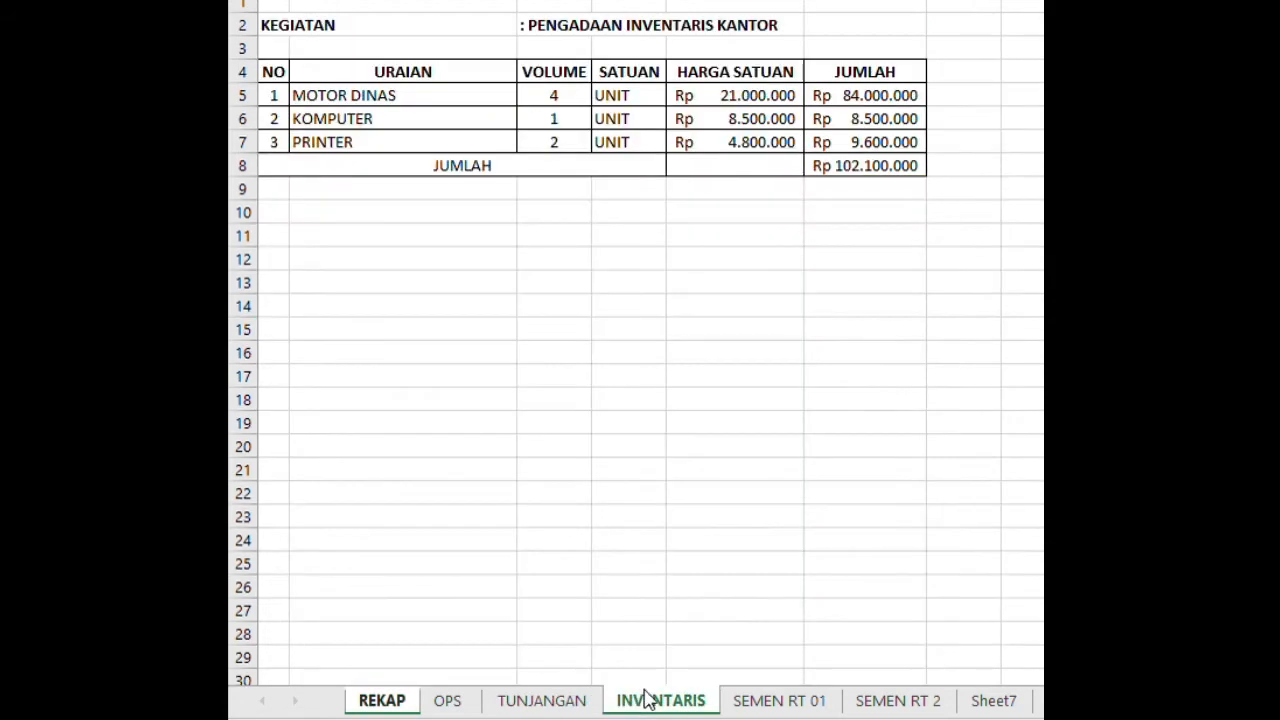
pyautogui.click(857, 164)
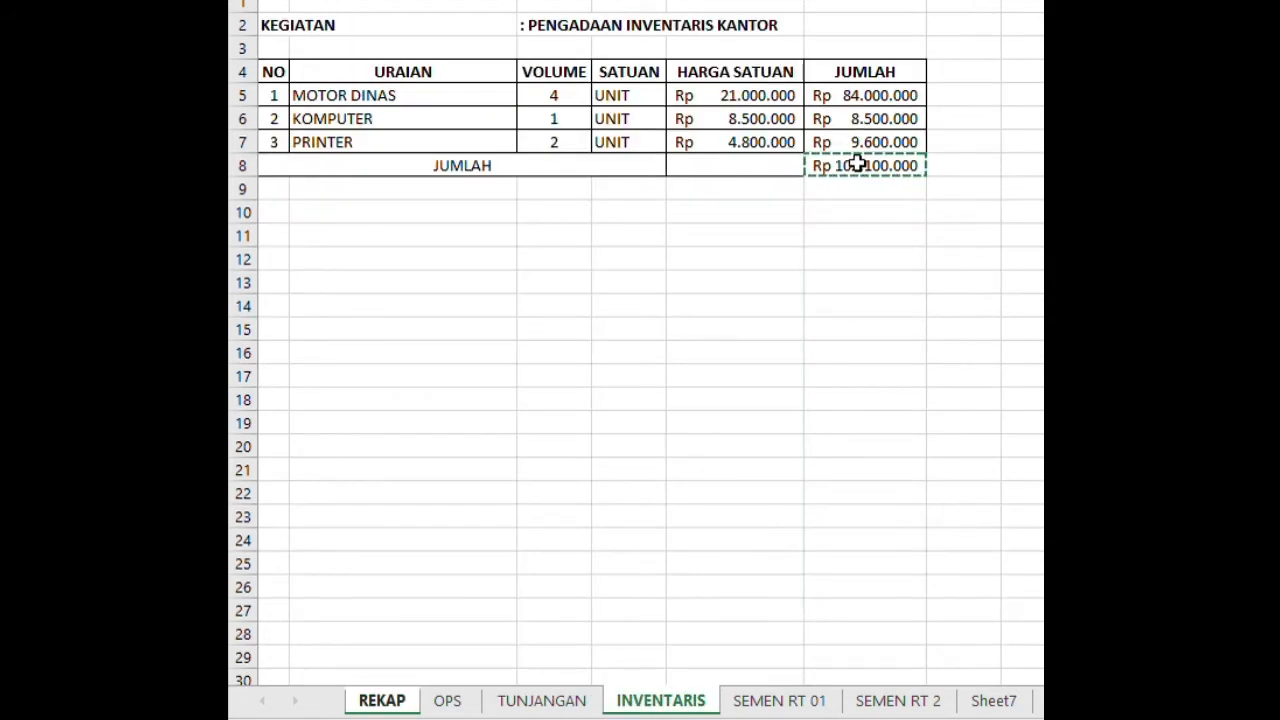
pyautogui.press('Return')
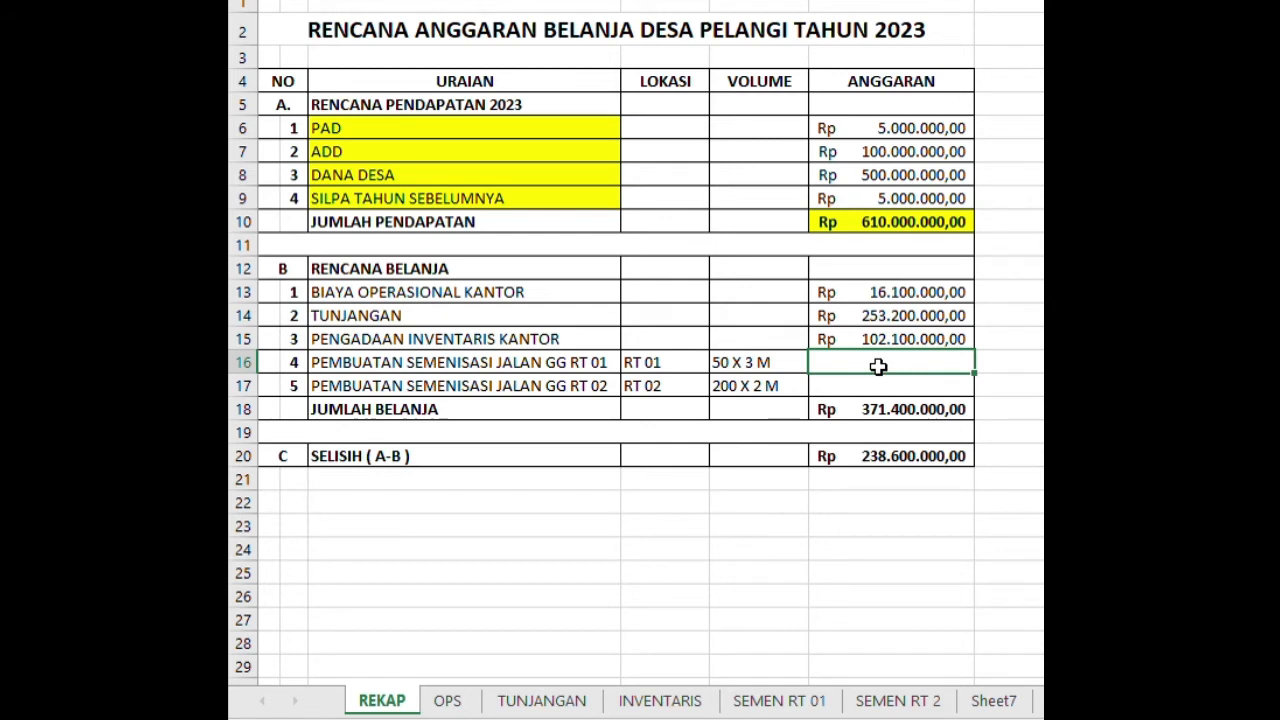
# Link the GG RT 01 road cementing budget in F16 of REKAP to the total in cell F21 of the SEMEN RT 01 sheet
pyautogui.write('=')
pyautogui.click(776, 703)
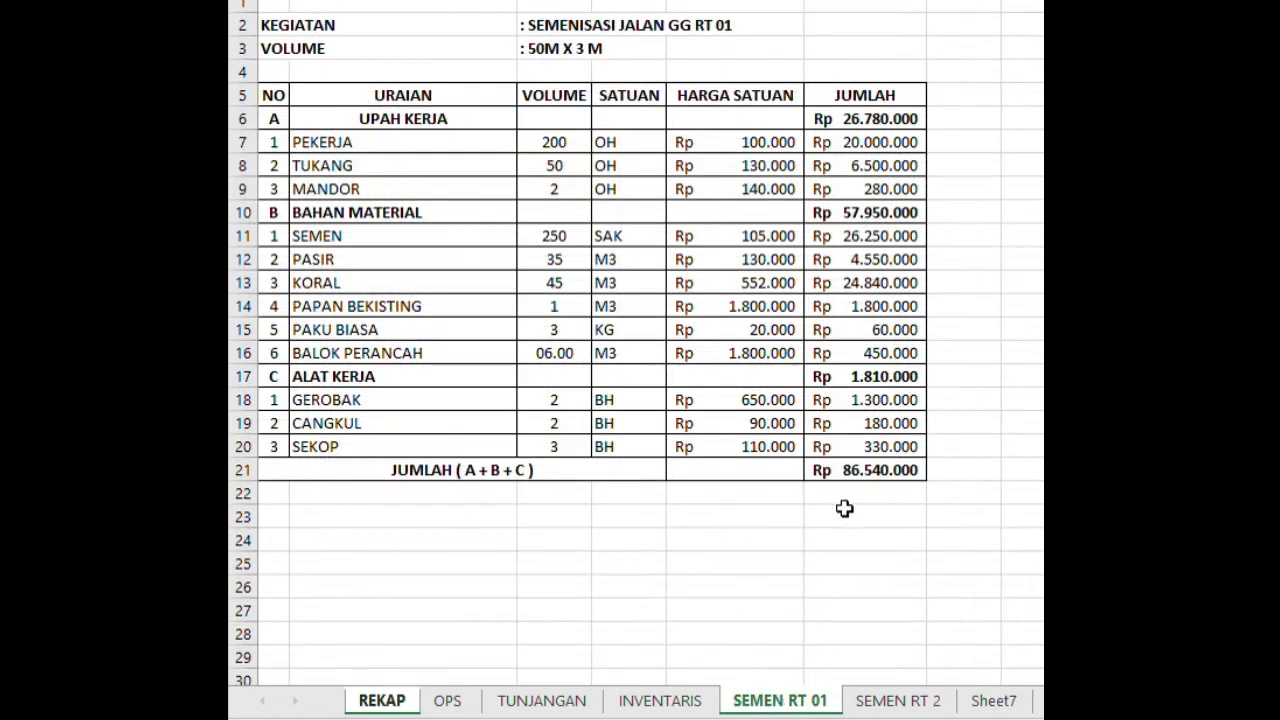
pyautogui.click(851, 473)
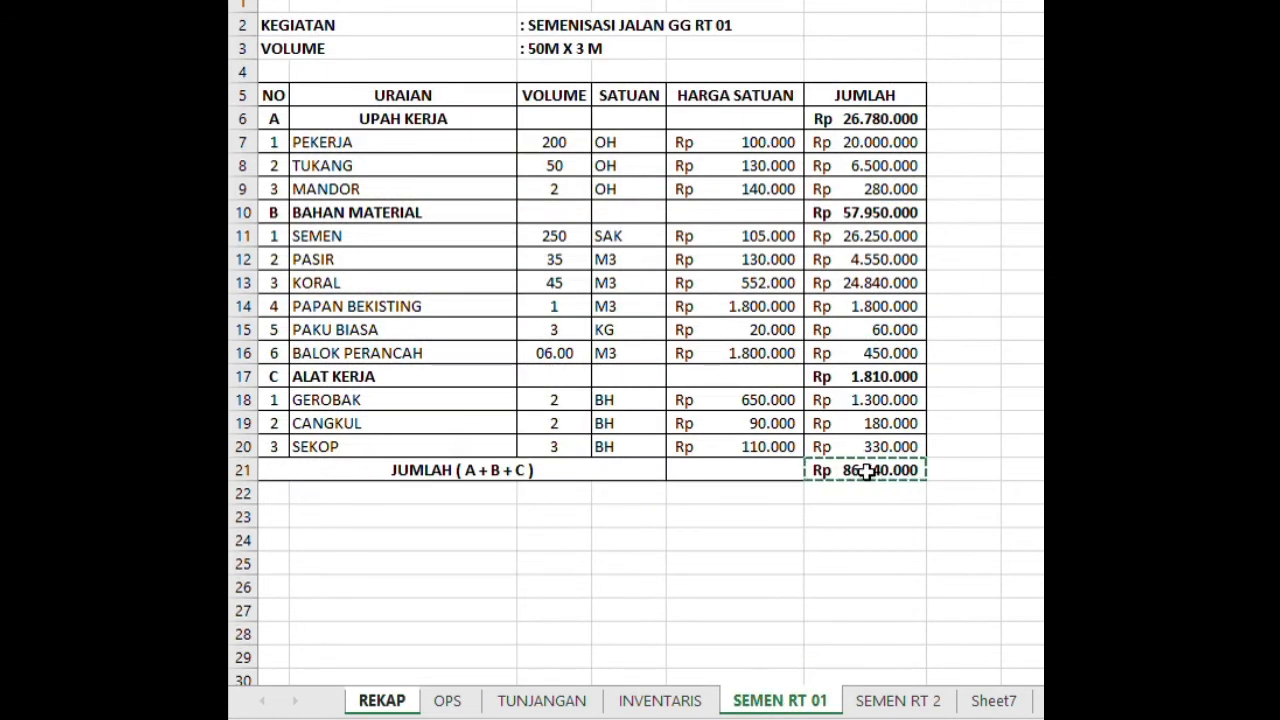
pyautogui.press('Return')
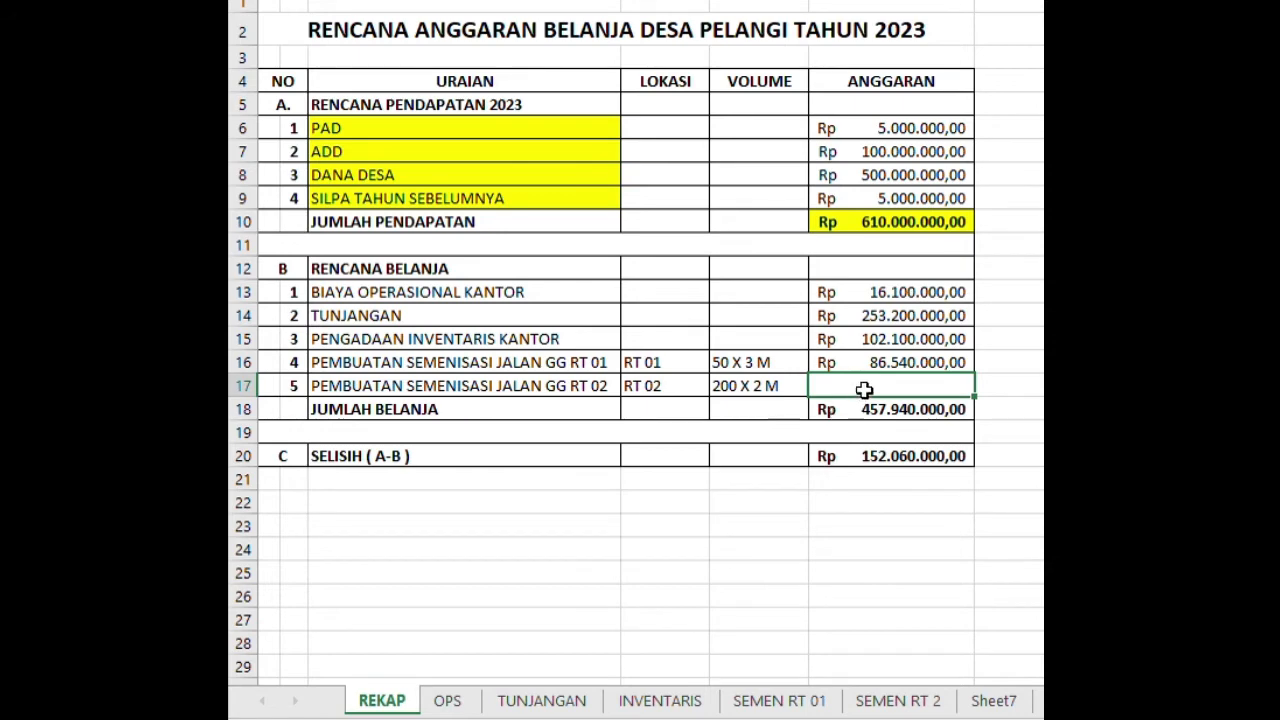
# Link the GG RT 02 road cementing budget in F17 of REKAP to the total in cell F21 of the SEMEN RT 2 sheet
pyautogui.write('=')
pyautogui.click(893, 705)
pyautogui.click(858, 470)
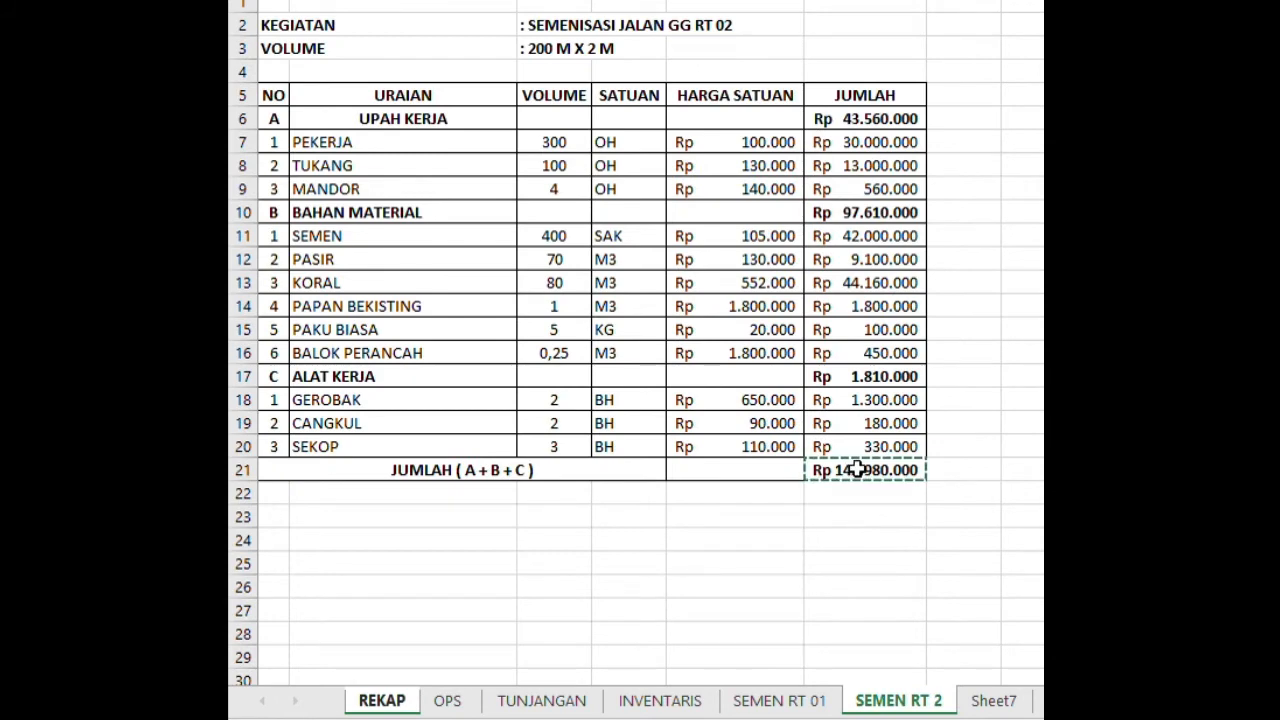
pyautogui.press('Return')
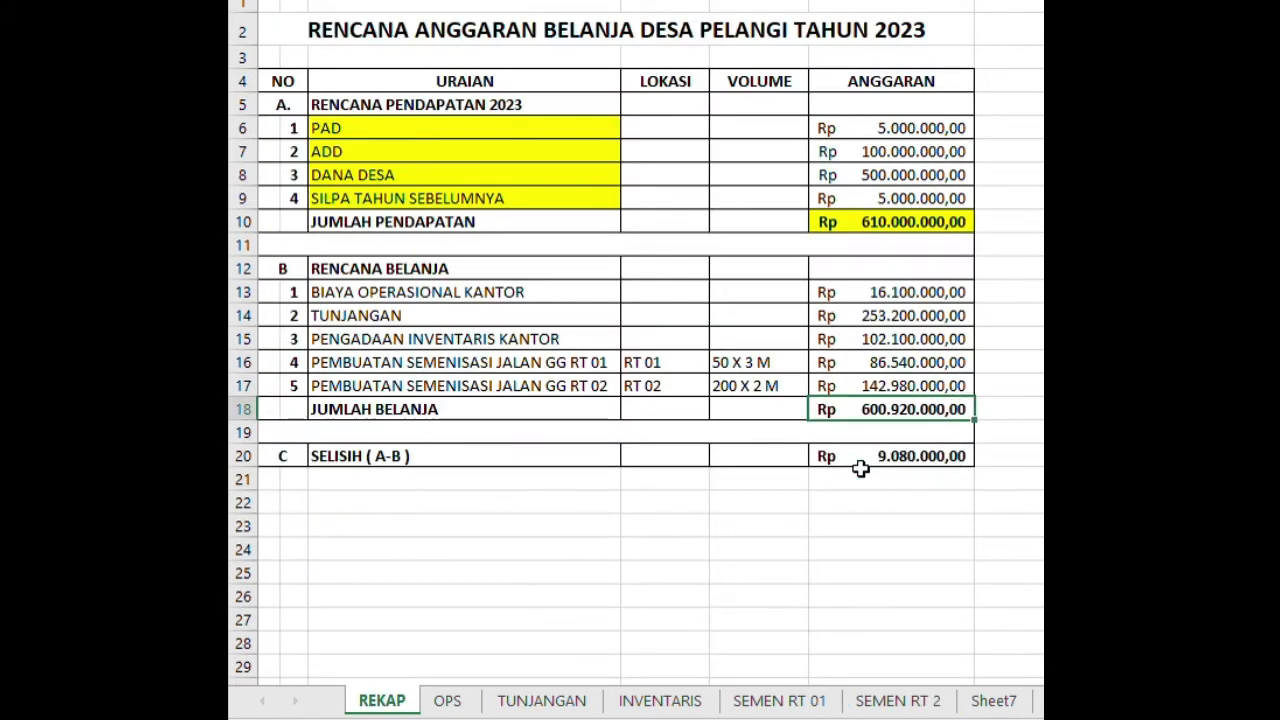
# Examine the operational cost, JUMLAH BELANJA, JUMLAH PENDAPATAN and SELISIH ( A-B ) amounts in the ANGGARAN column of REKAP
pyautogui.click(876, 290)
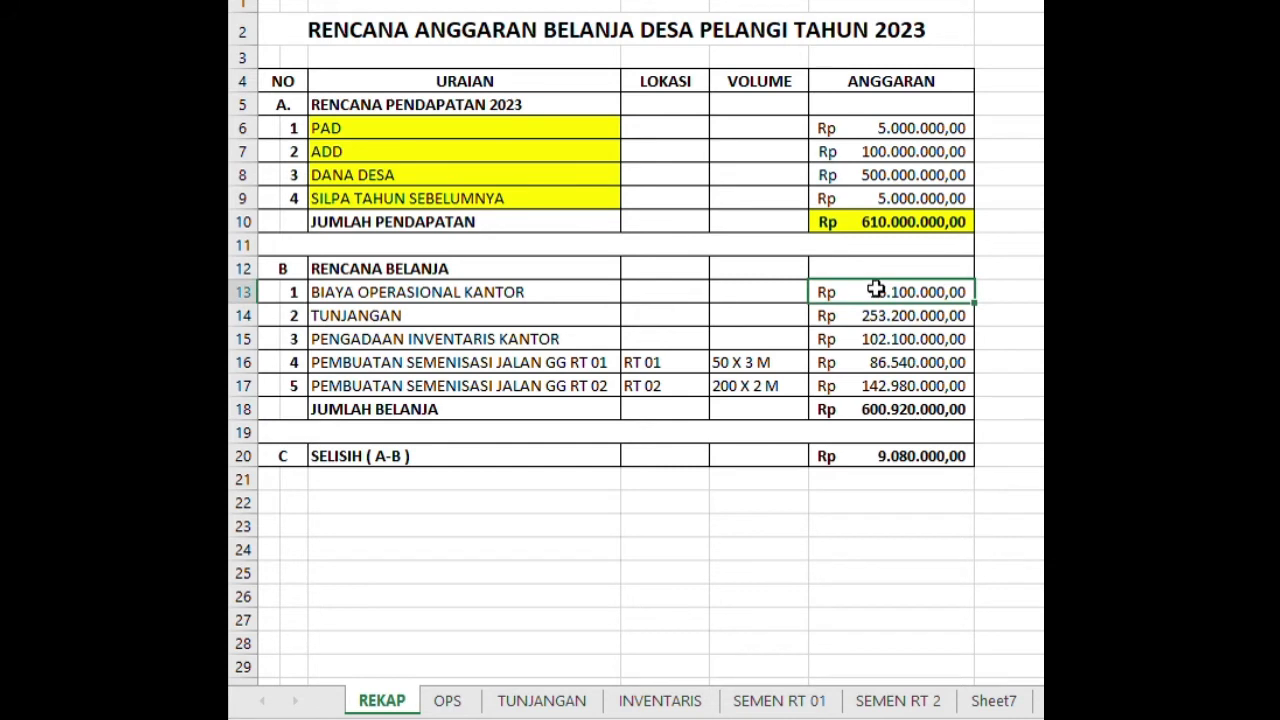
pyautogui.click(884, 409)
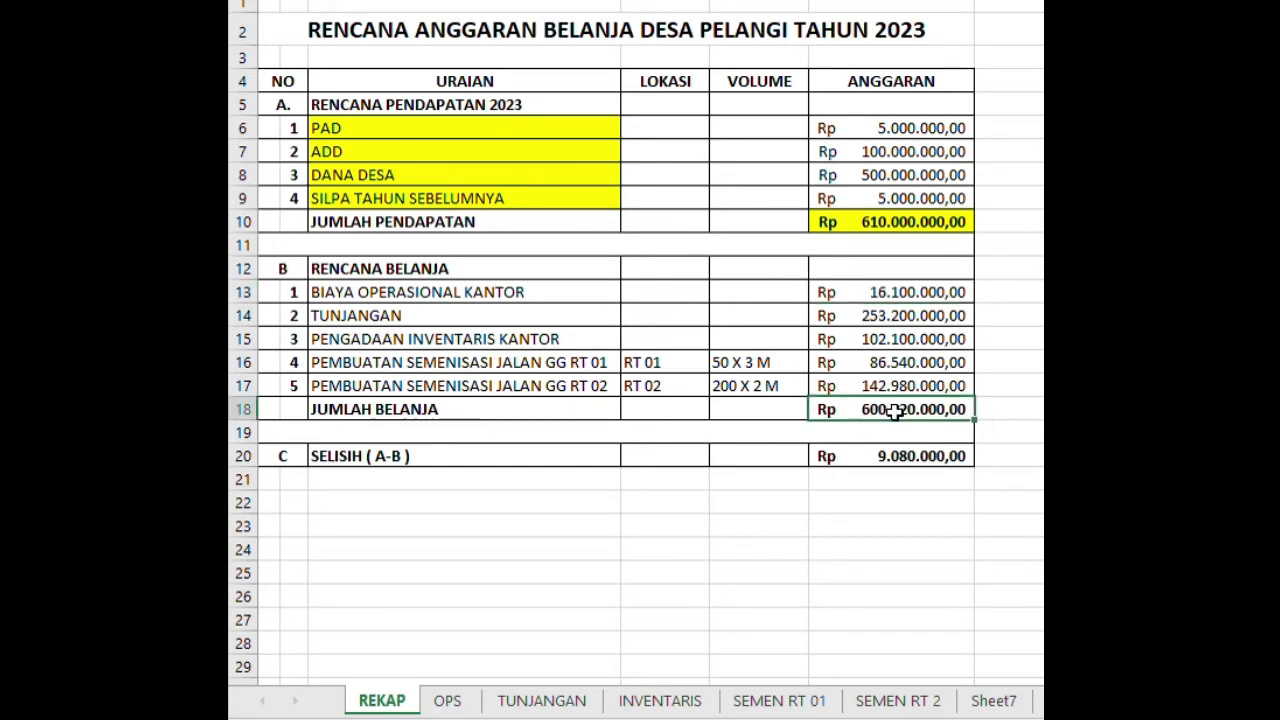
pyautogui.click(877, 295)
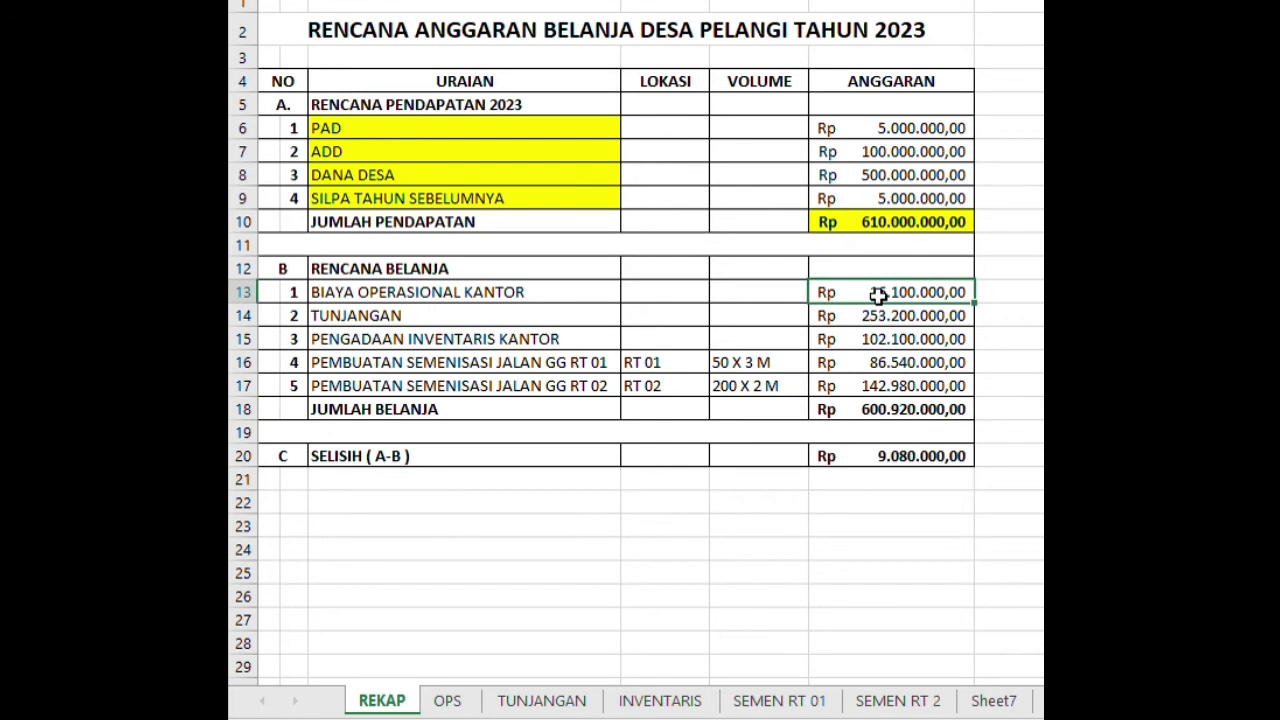
pyautogui.click(884, 412)
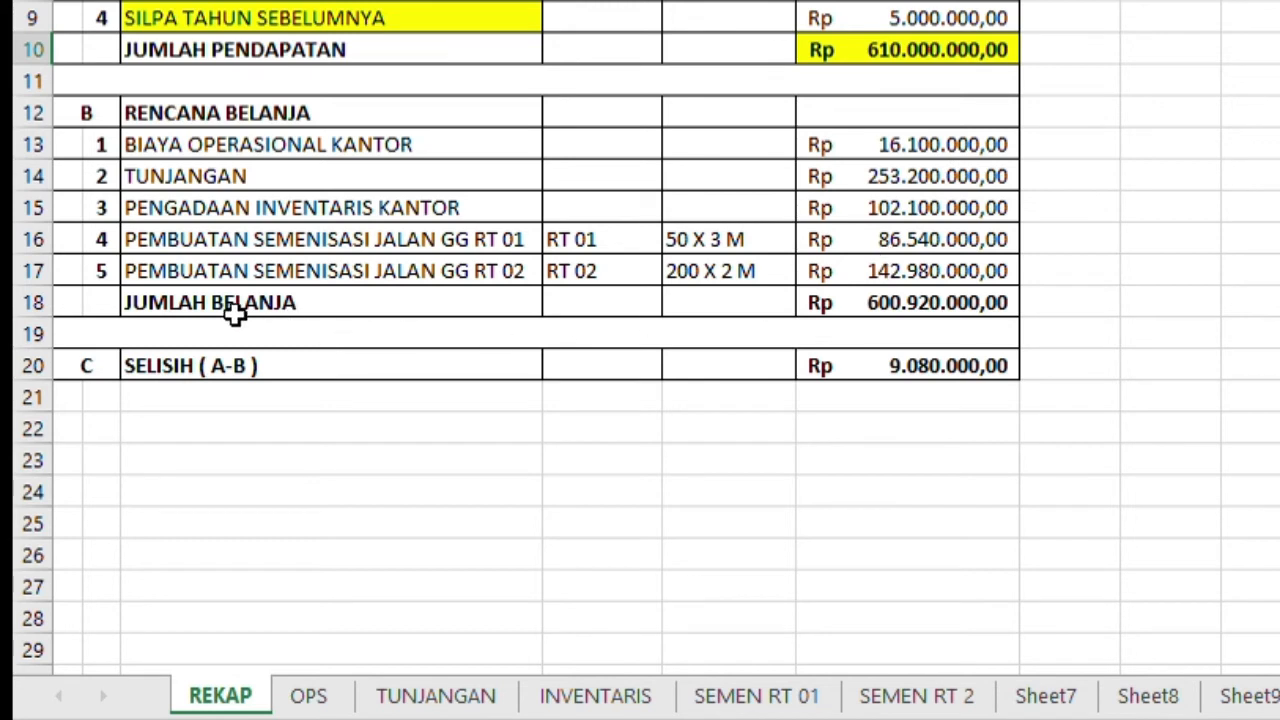
pyautogui.click(825, 303)
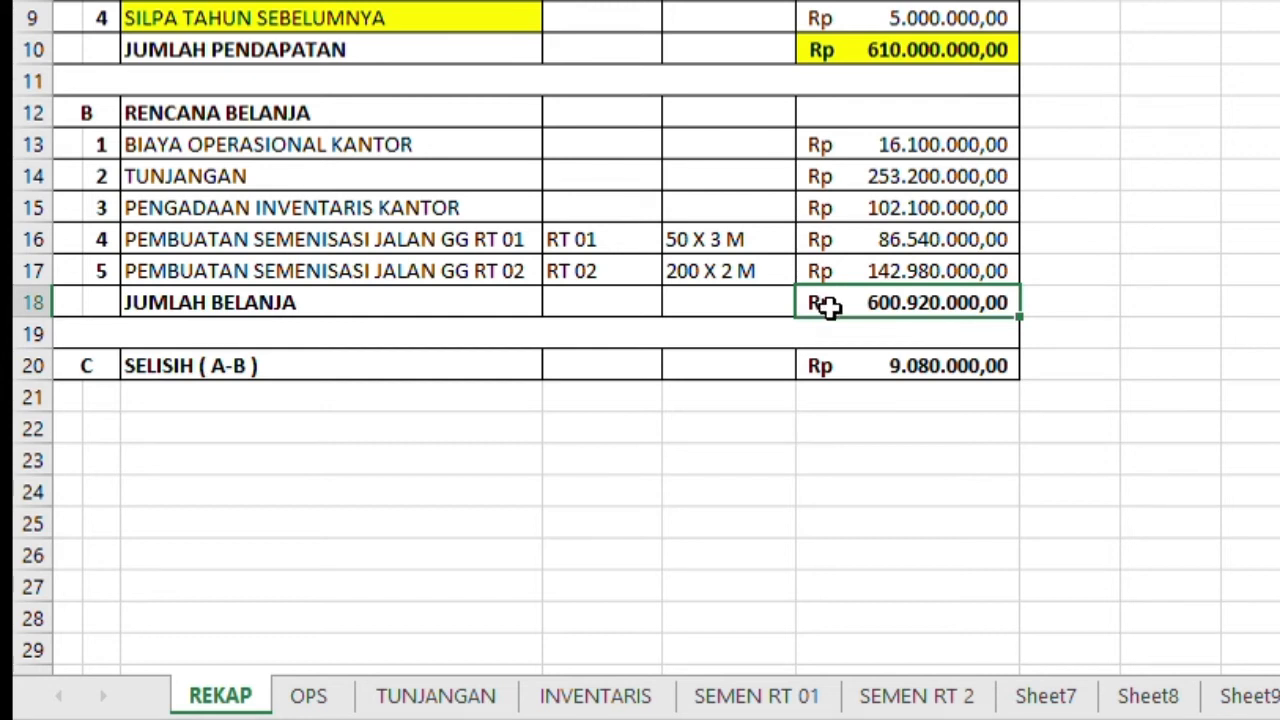
pyautogui.click(857, 49)
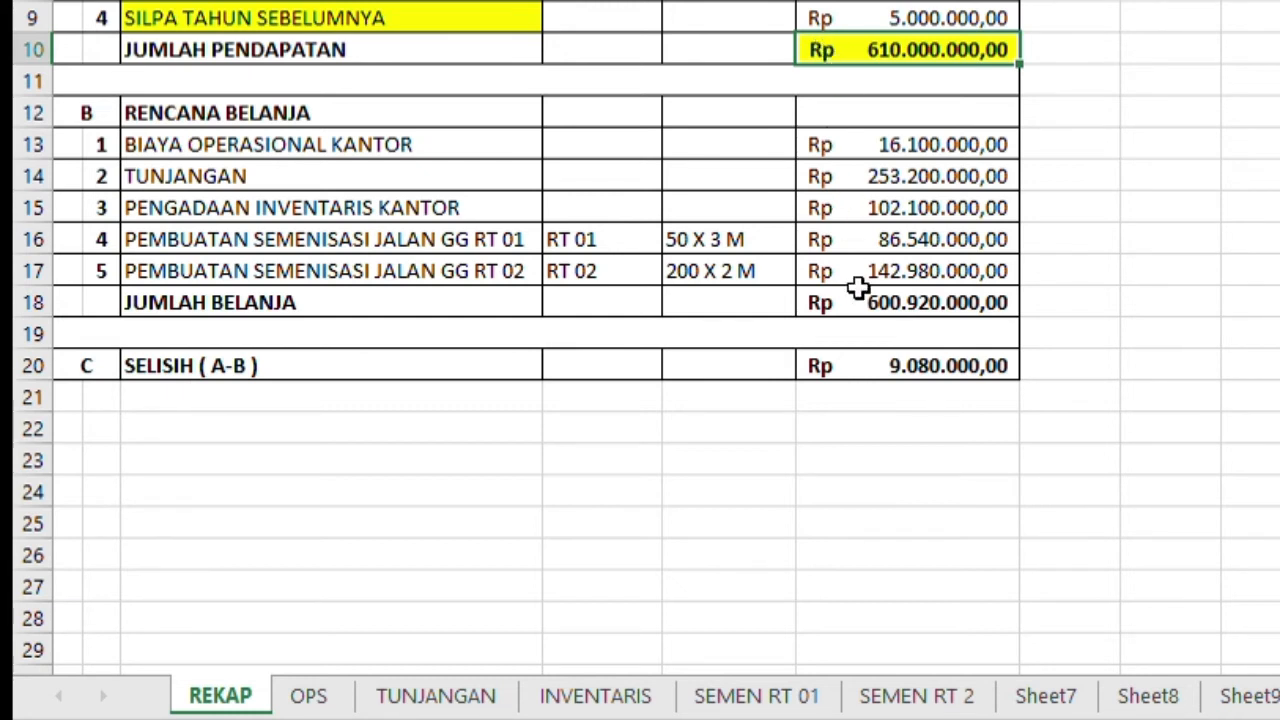
pyautogui.click(866, 366)
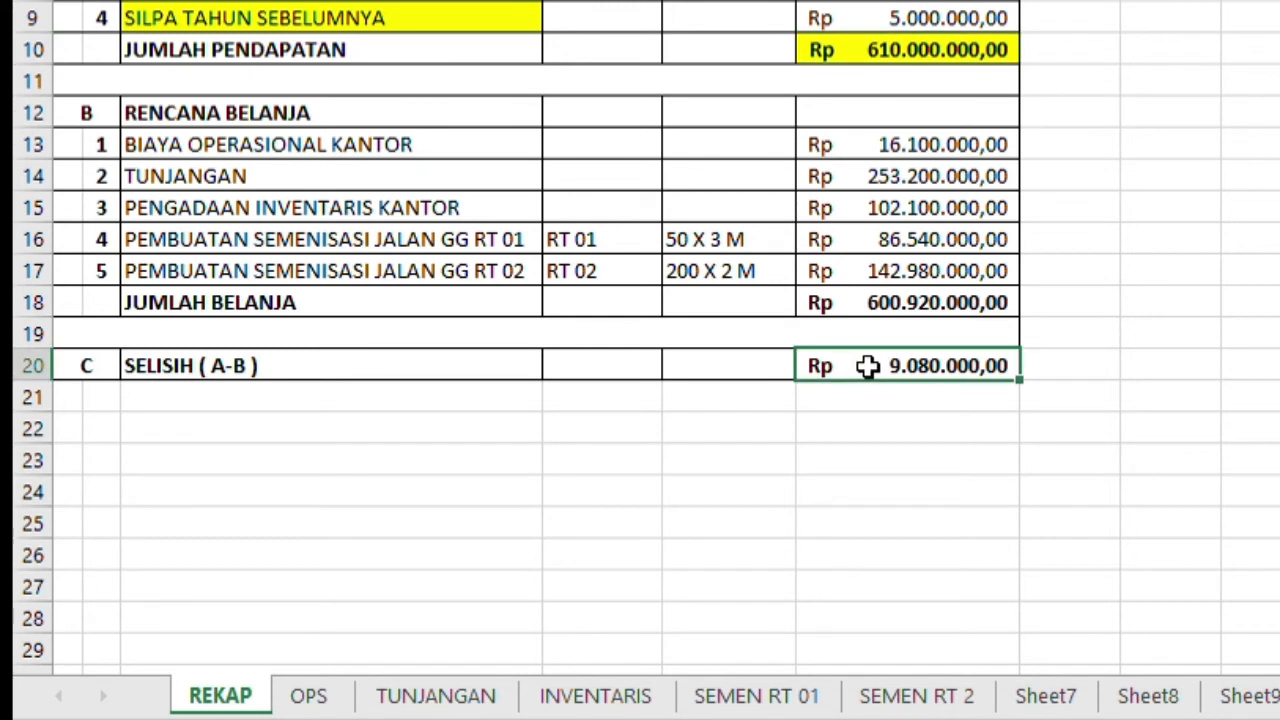
pyautogui.click(44, 368)
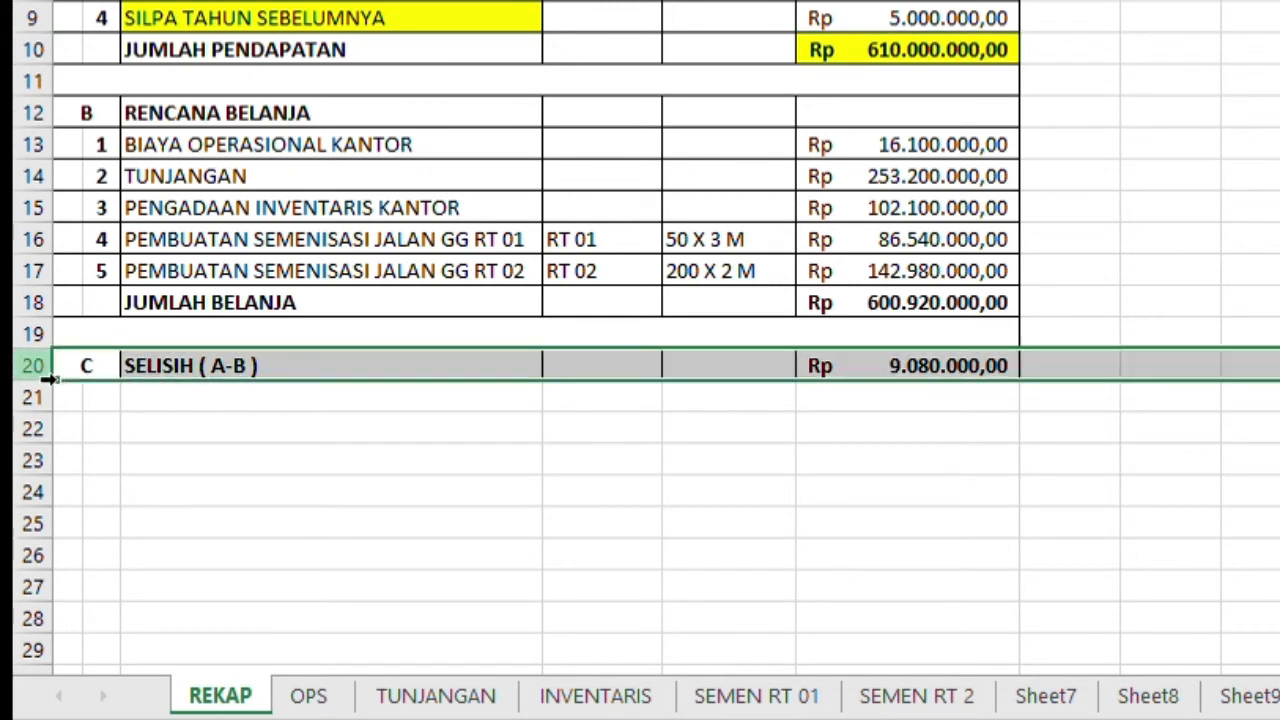
pyautogui.click(200, 368)
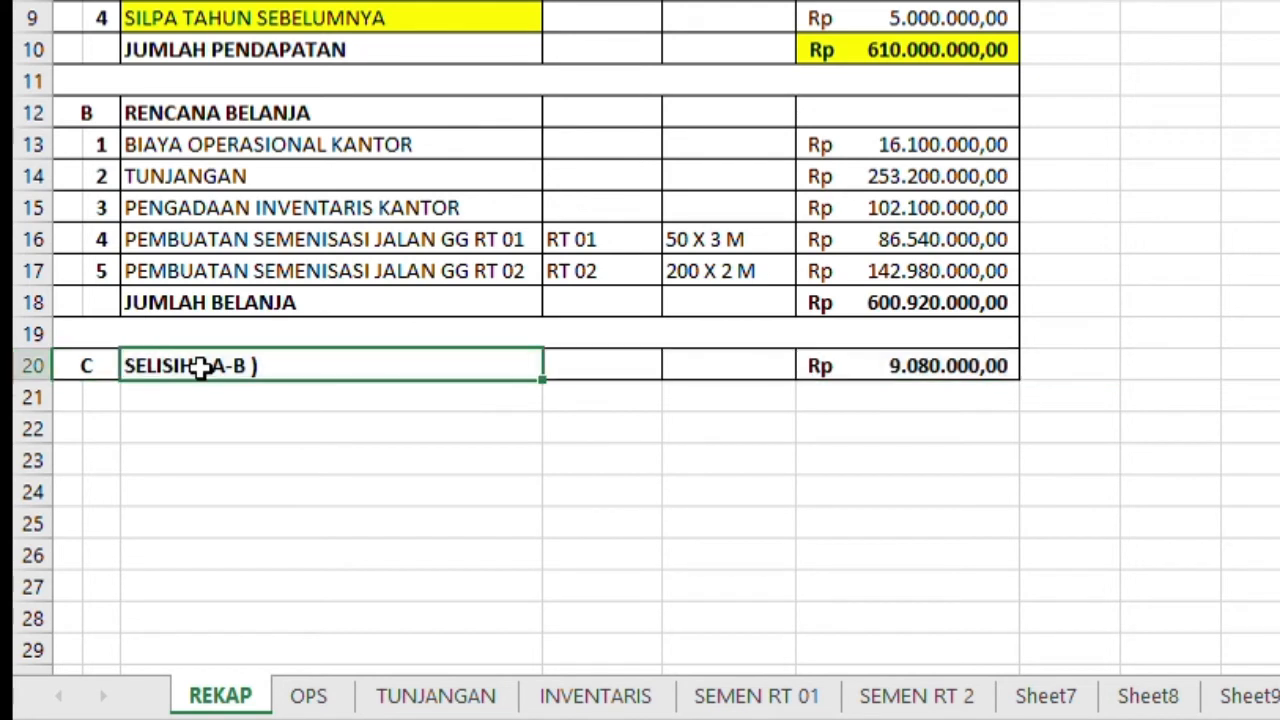
pyautogui.click(864, 362)
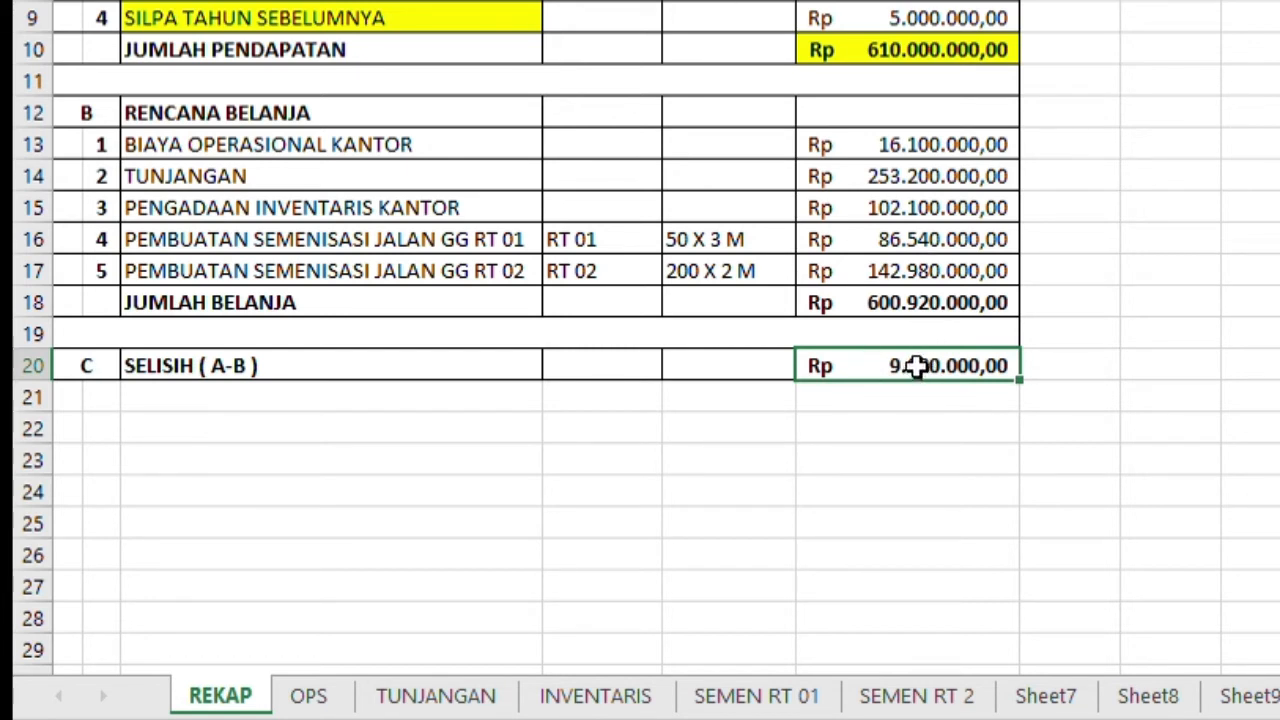
pyautogui.click(905, 45)
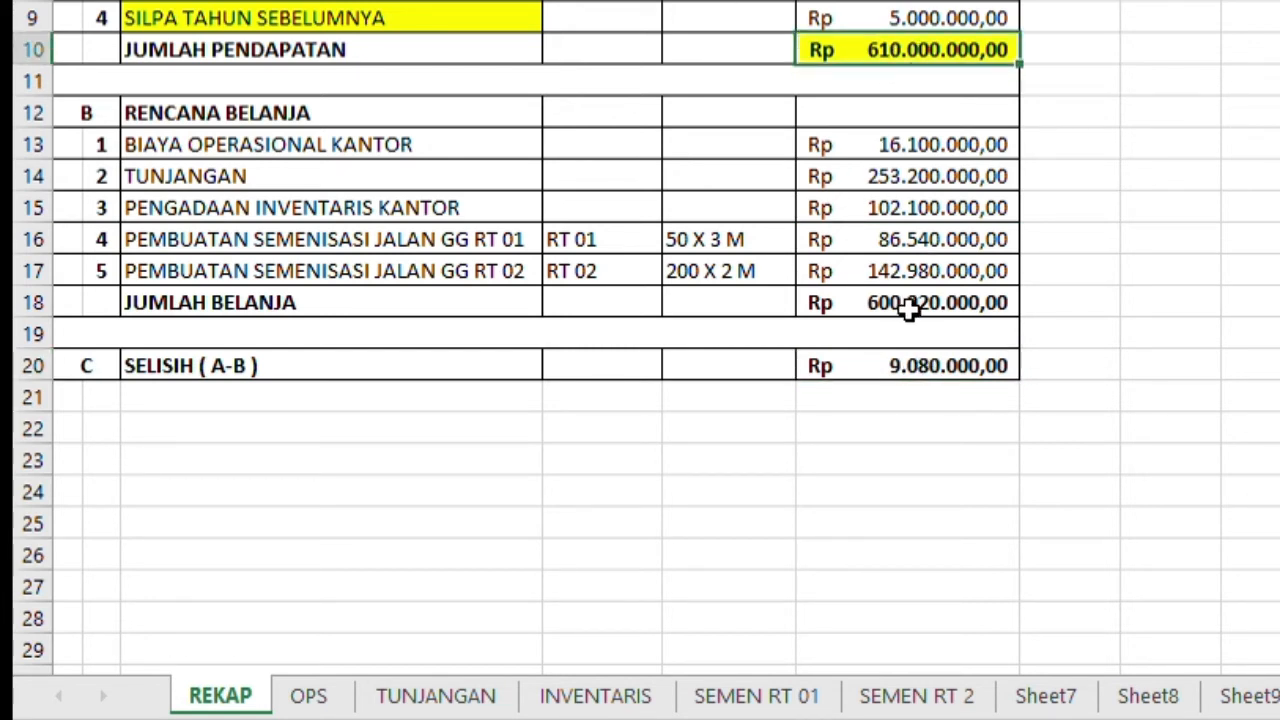
pyautogui.click(900, 305)
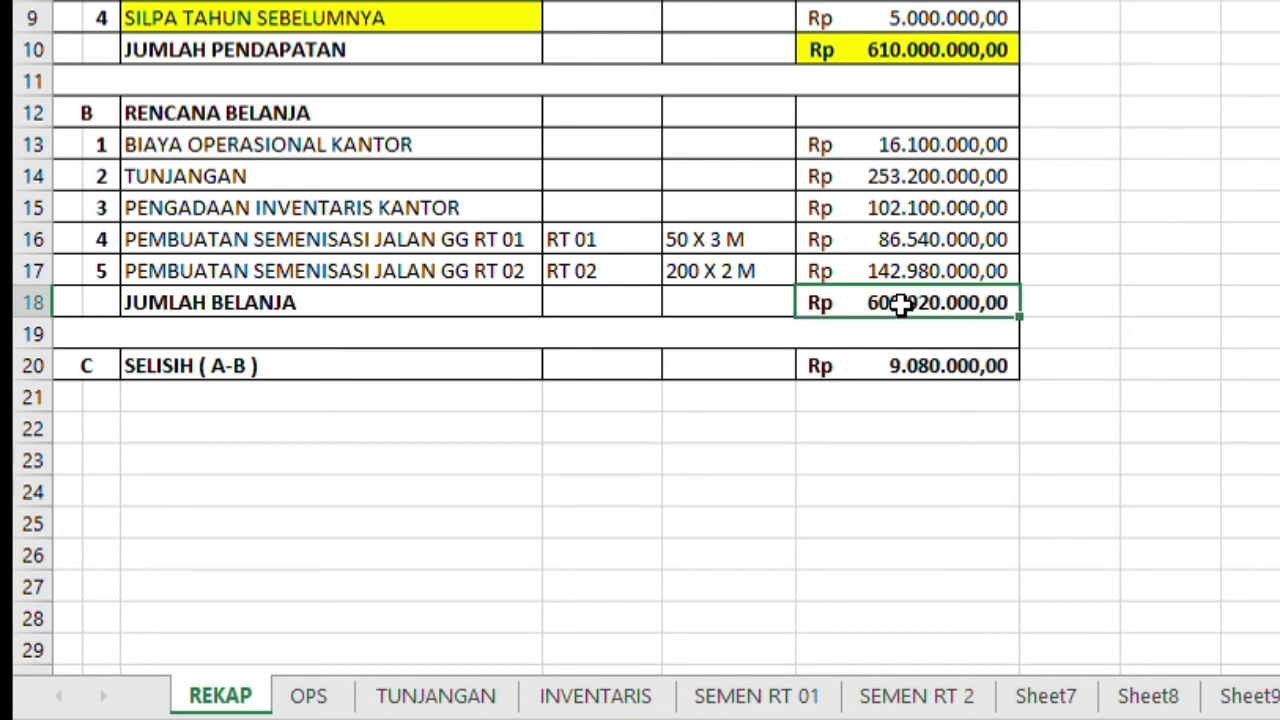
pyautogui.click(872, 367)
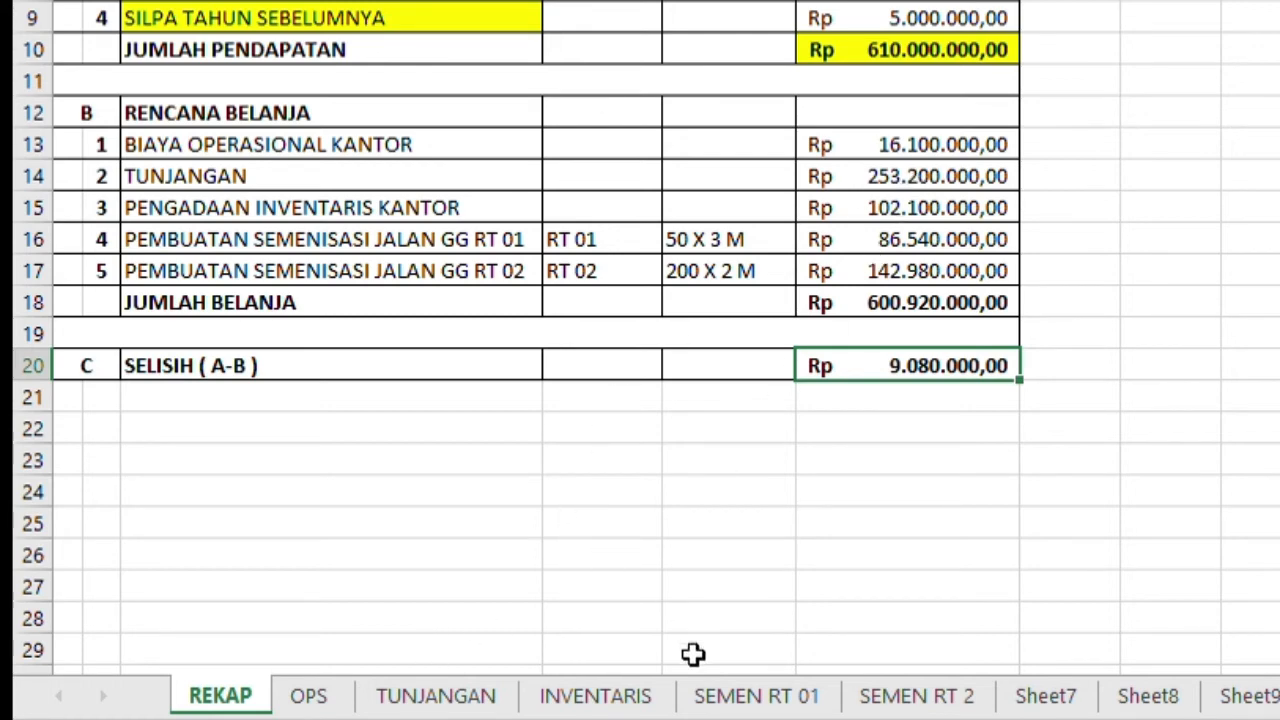
# Set the PRINTER volume in C7 of the INVENTARIS sheet to 3 and return to the REKAP sheet
pyautogui.click(593, 697)
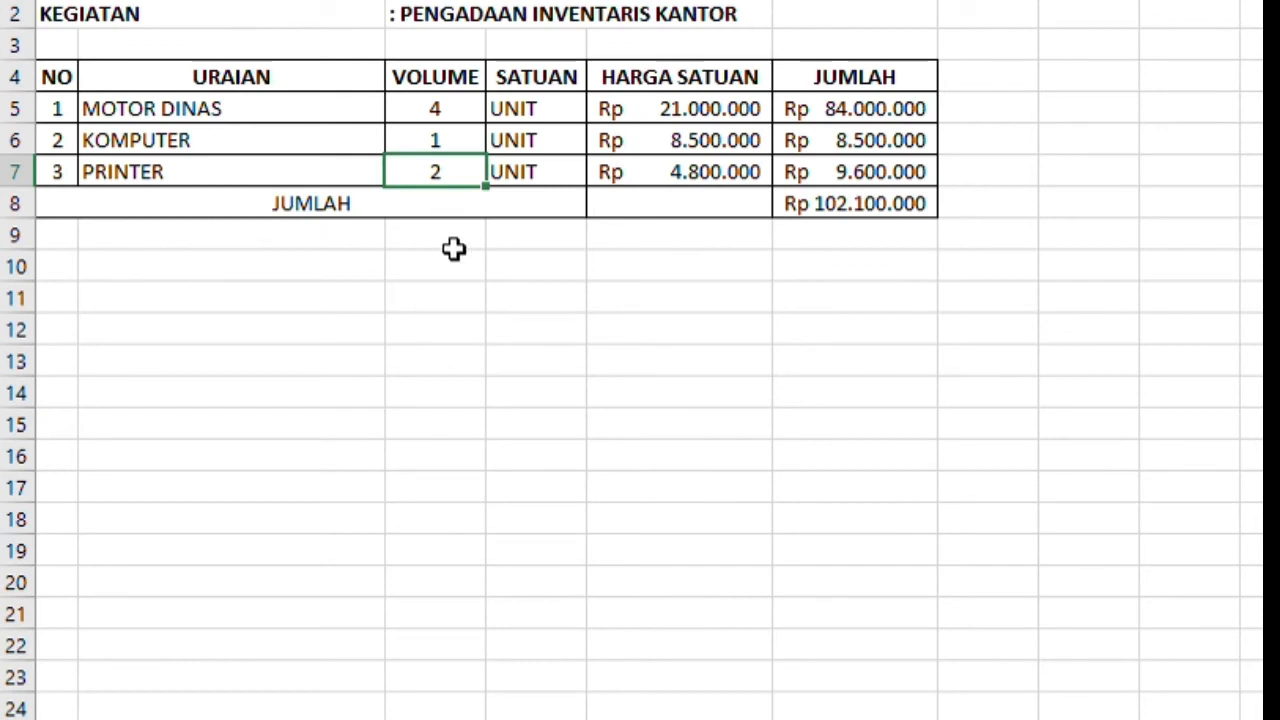
pyautogui.click(490, 320)
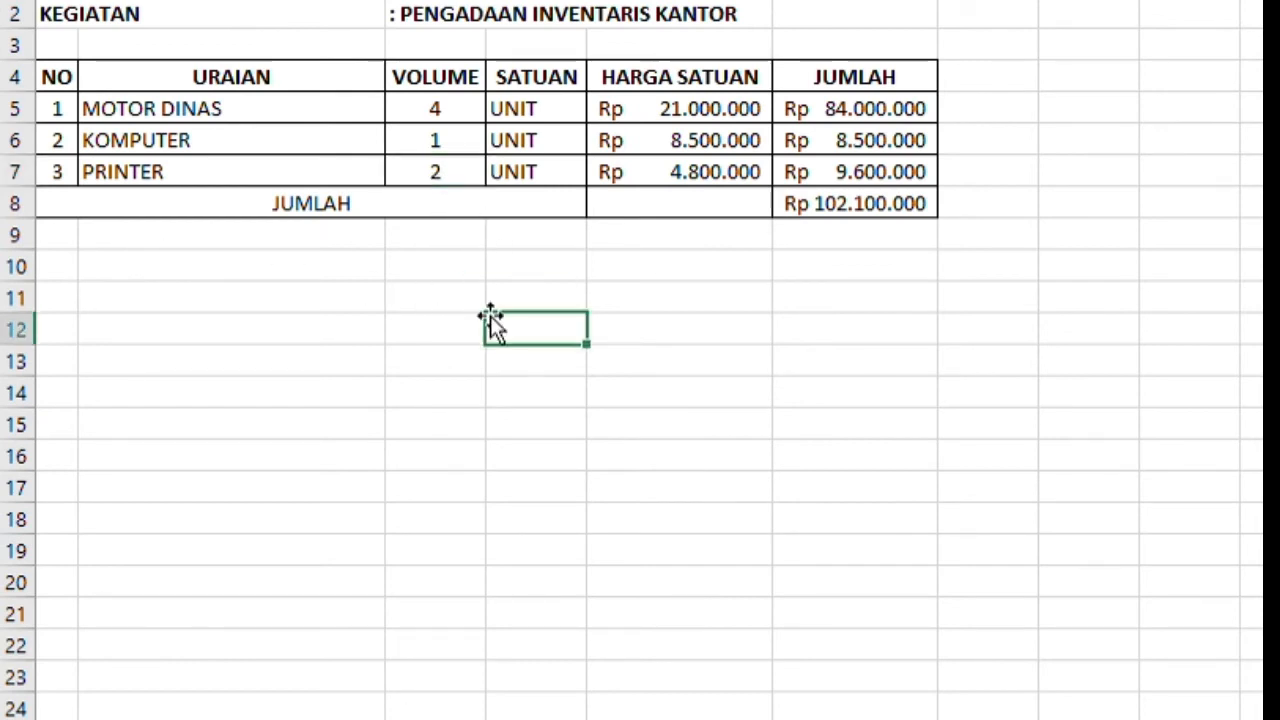
pyautogui.click(429, 176)
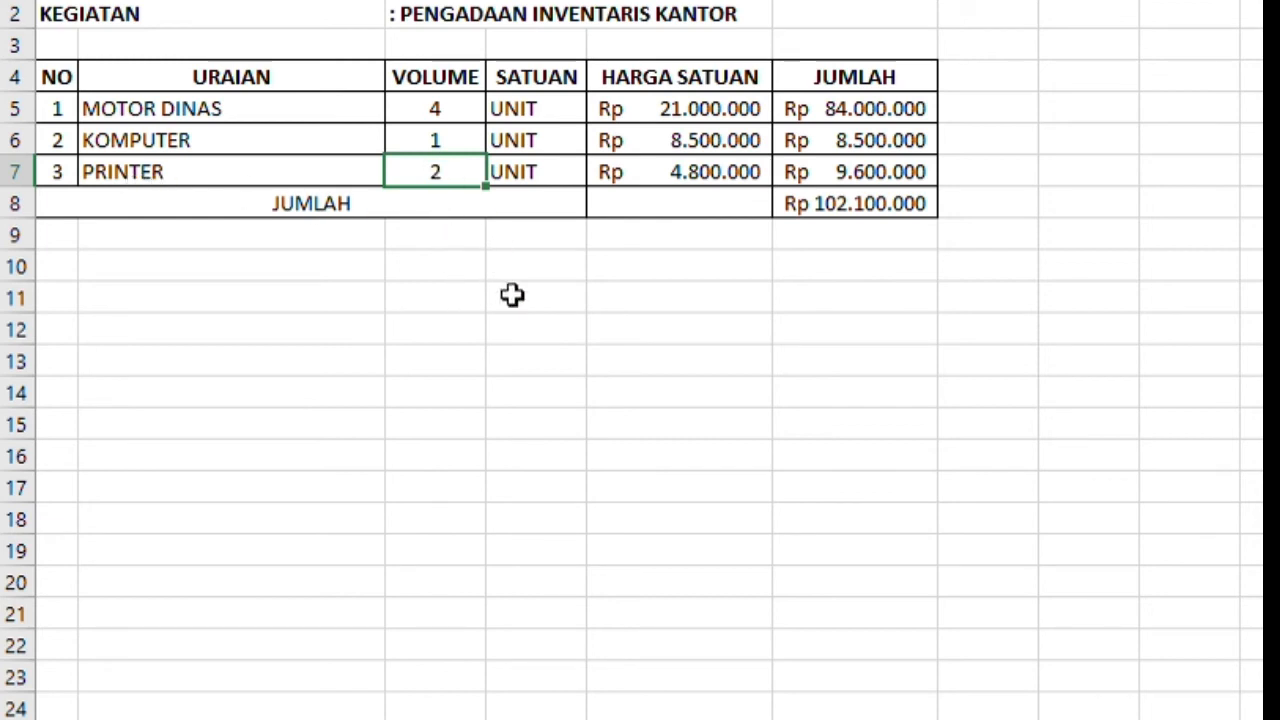
pyautogui.write('3')
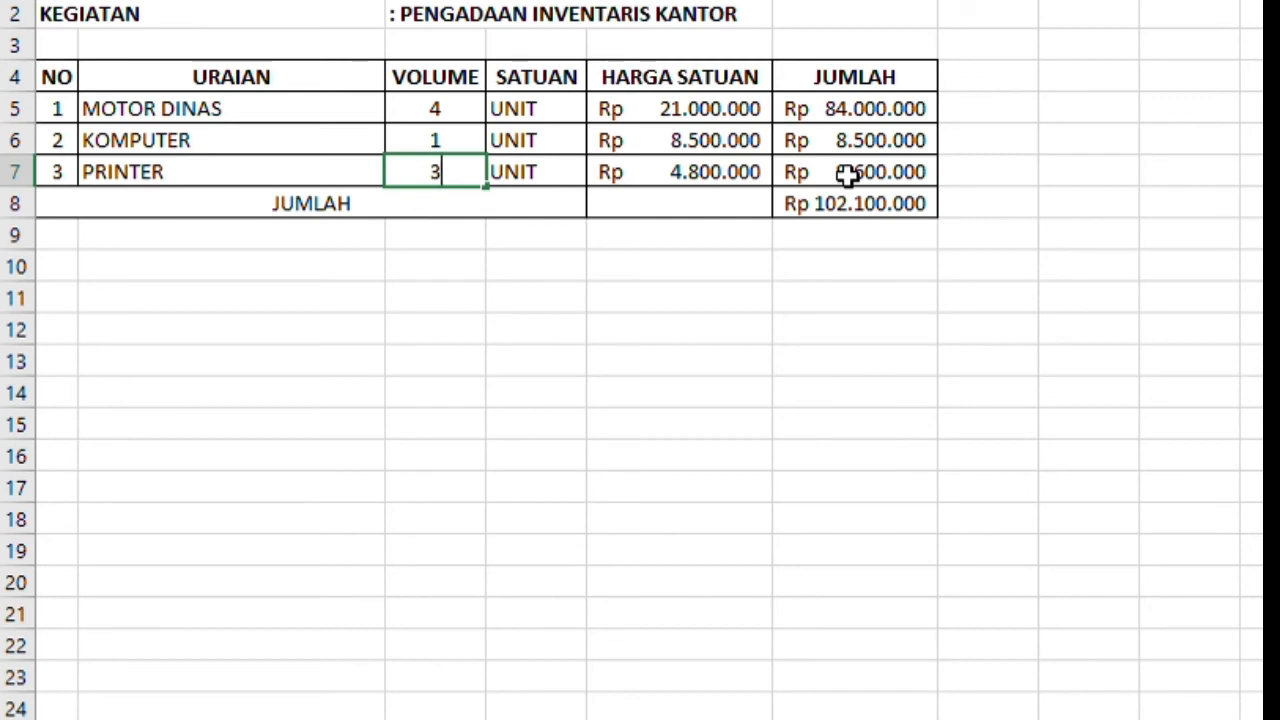
pyautogui.press('Return')
pyautogui.click(882, 205)
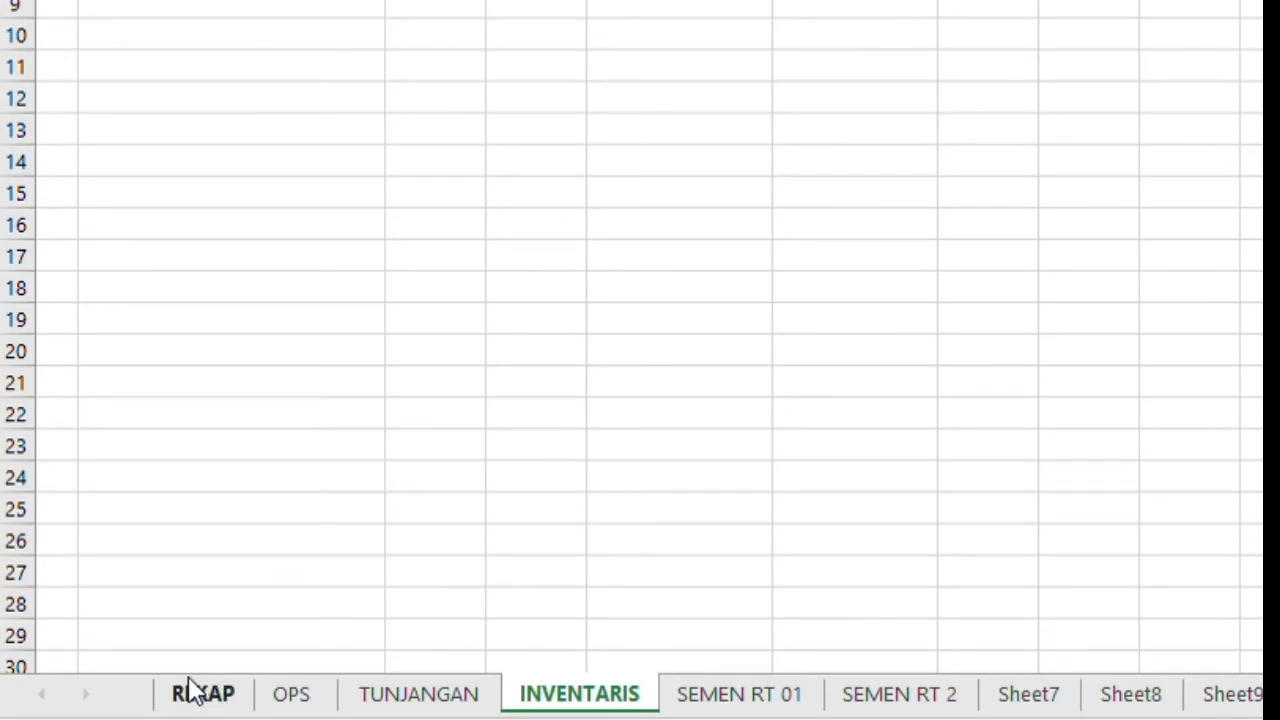
pyautogui.click(196, 692)
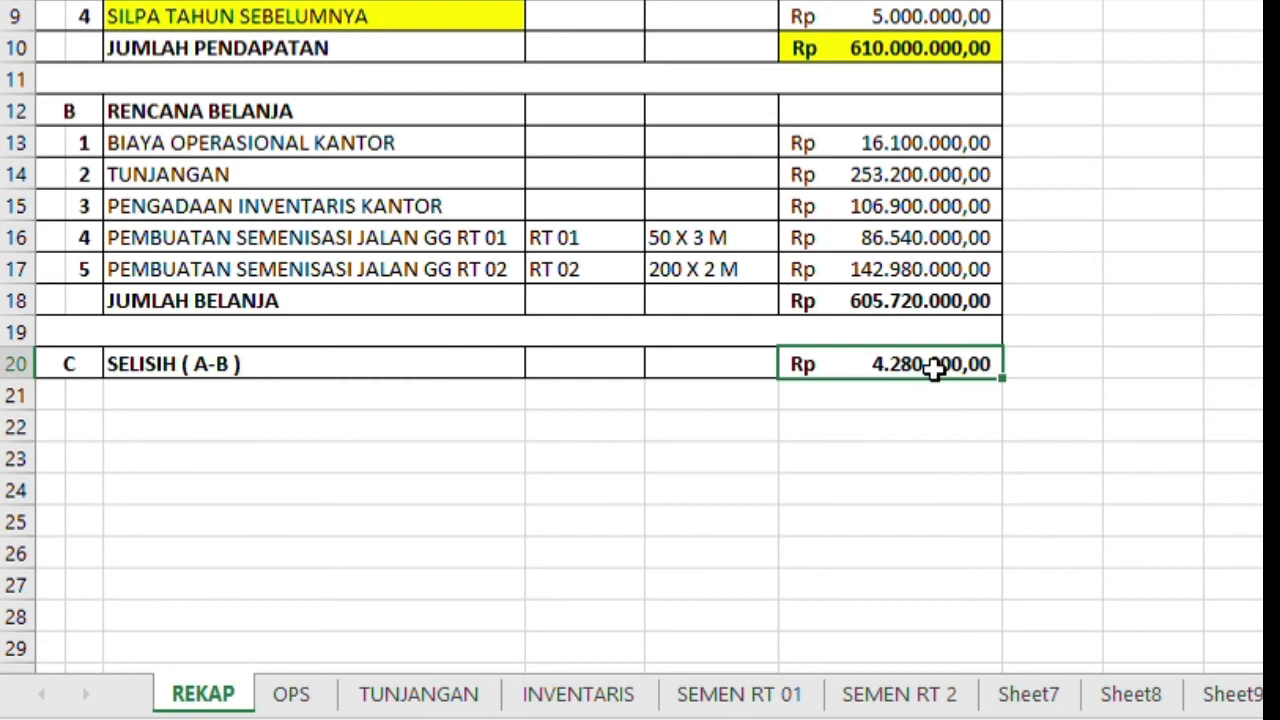
# Set the BIAYA PERJALANAN DINAS unit price in E7 of the OPS sheet to 9000000
pyautogui.click(290, 692)
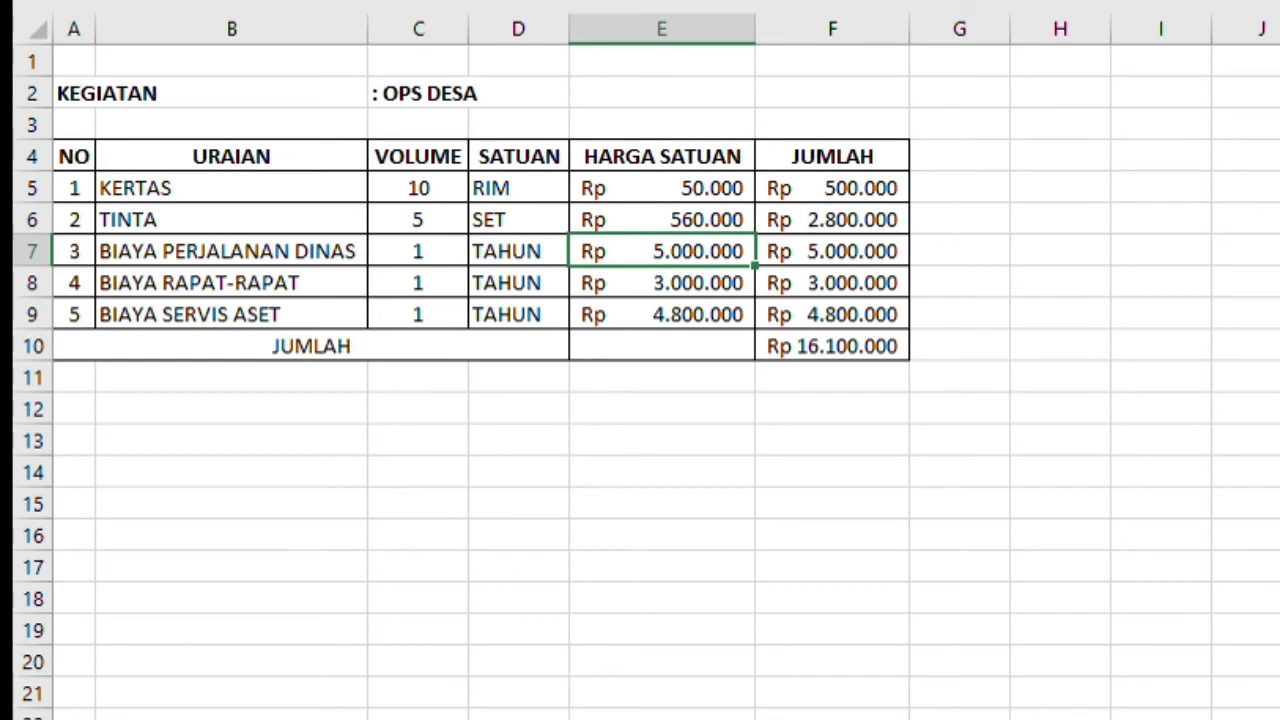
pyautogui.press('F2')
pyautogui.press('Home')
pyautogui.press('Delete')
pyautogui.write('9')
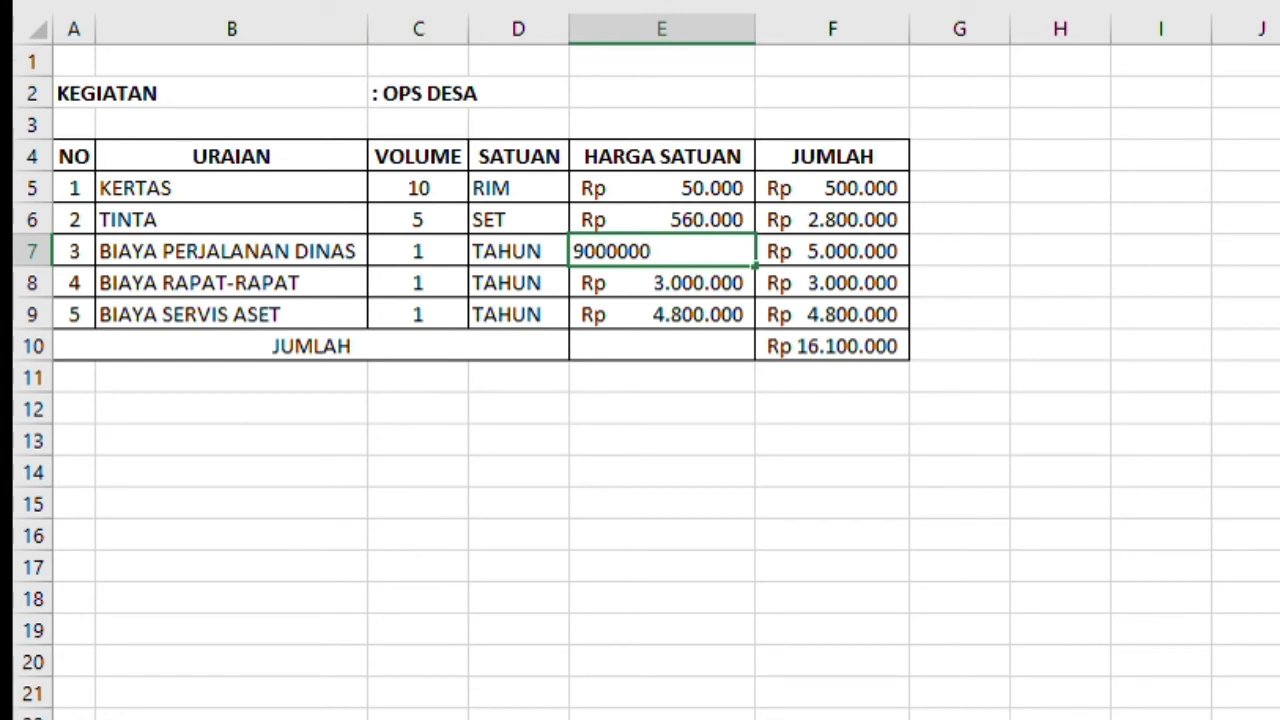
pyautogui.click(1243, 241)
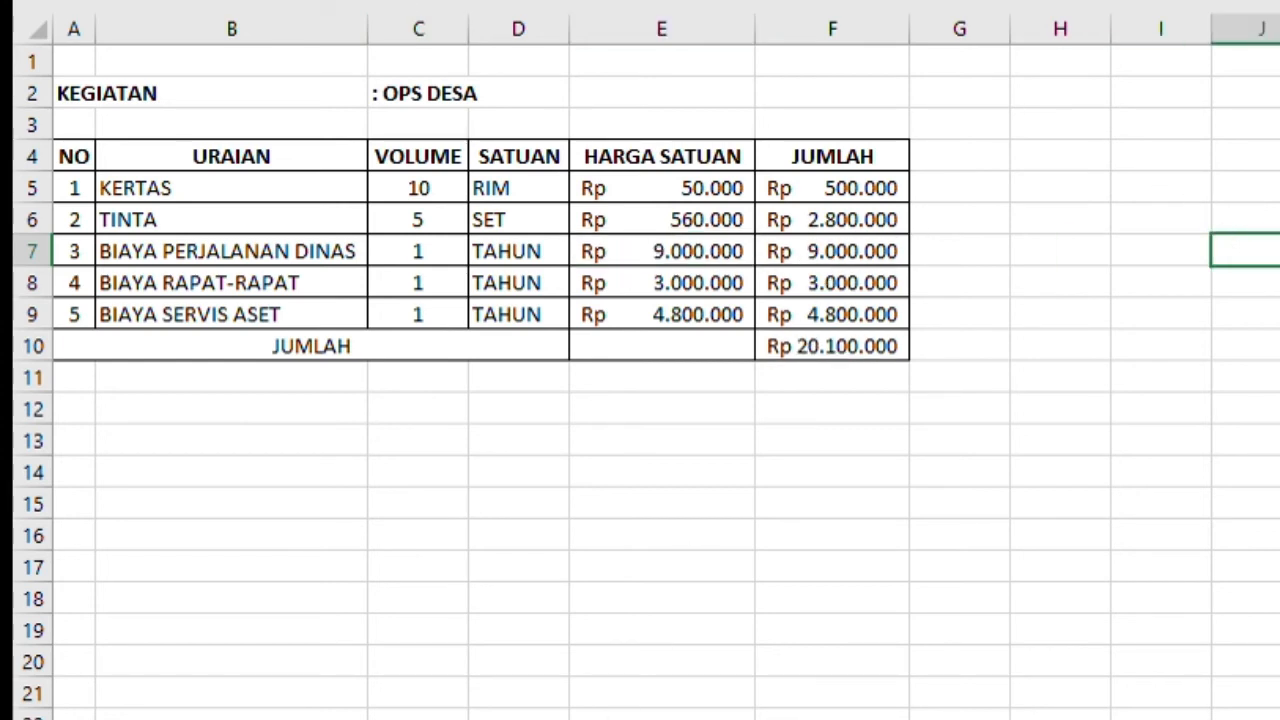
pyautogui.hotkey('ctrl', 'pageup')
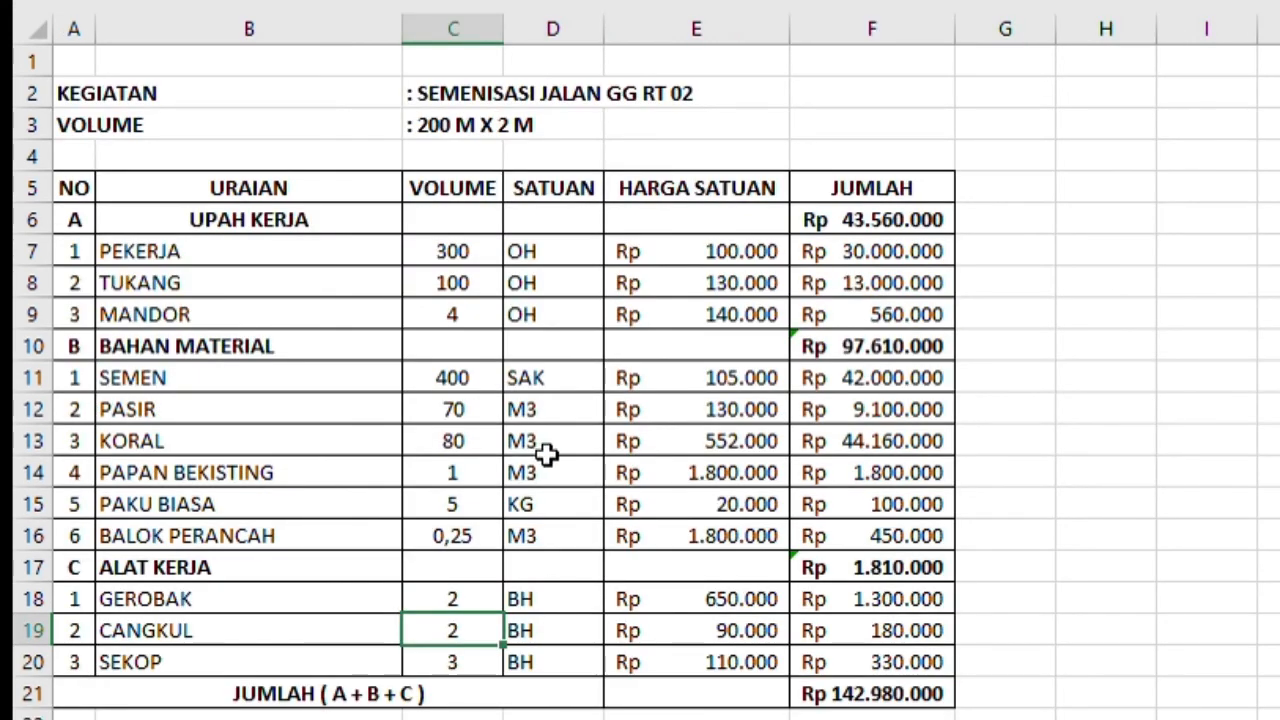
# Set the PEKERJA volume in C7 of the SEMEN RT 2 sheet to 303 and go back to REKAP
pyautogui.click(455, 280)
pyautogui.click(450, 254)
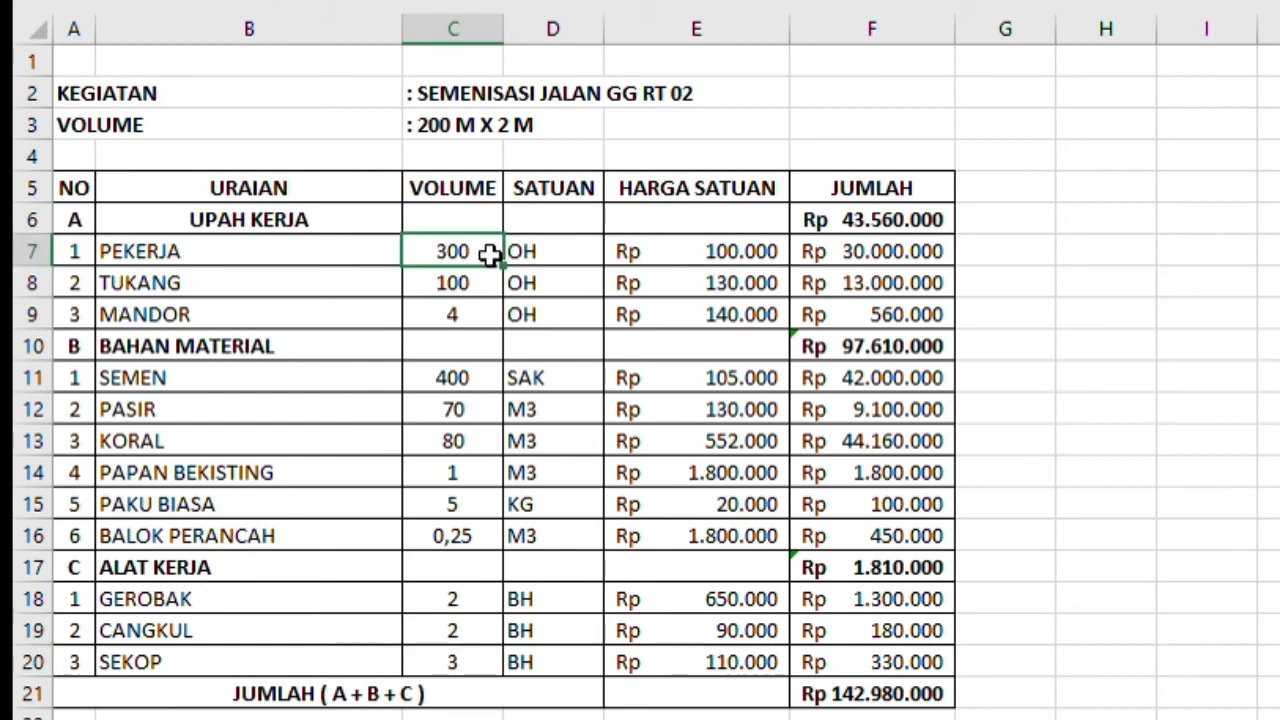
pyautogui.write('303')
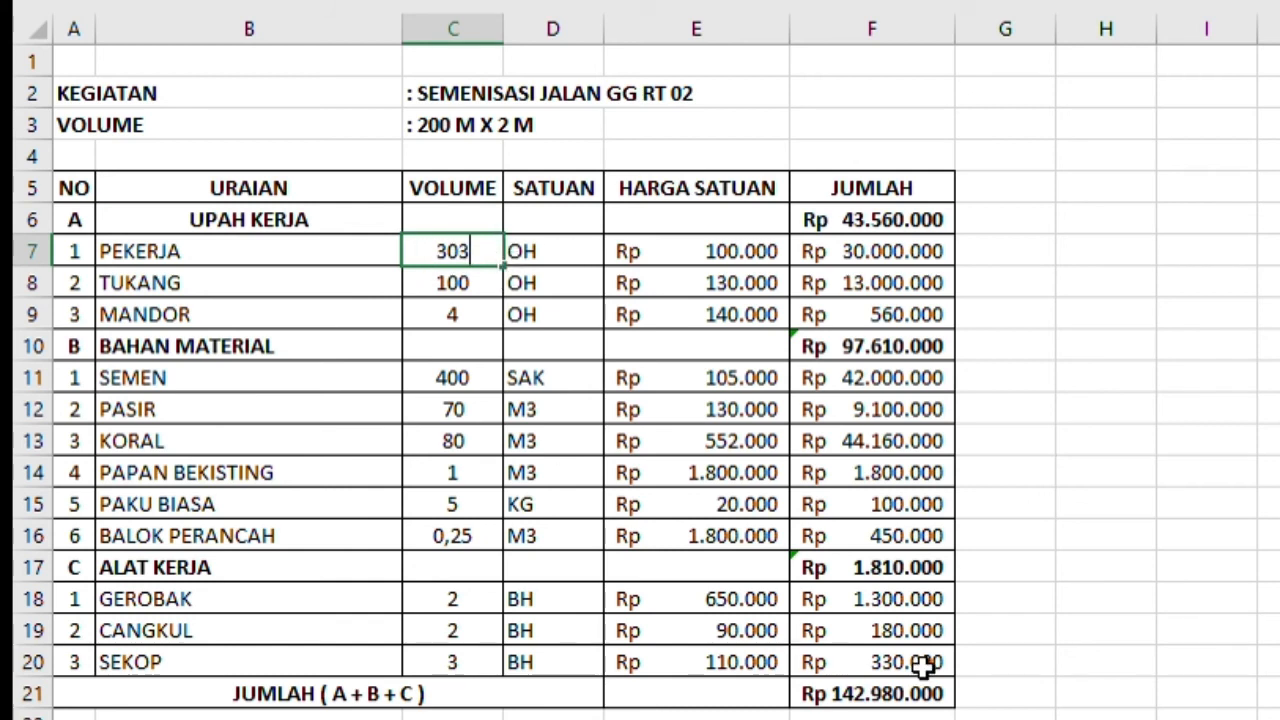
pyautogui.press('Return')
pyautogui.click(940, 718)
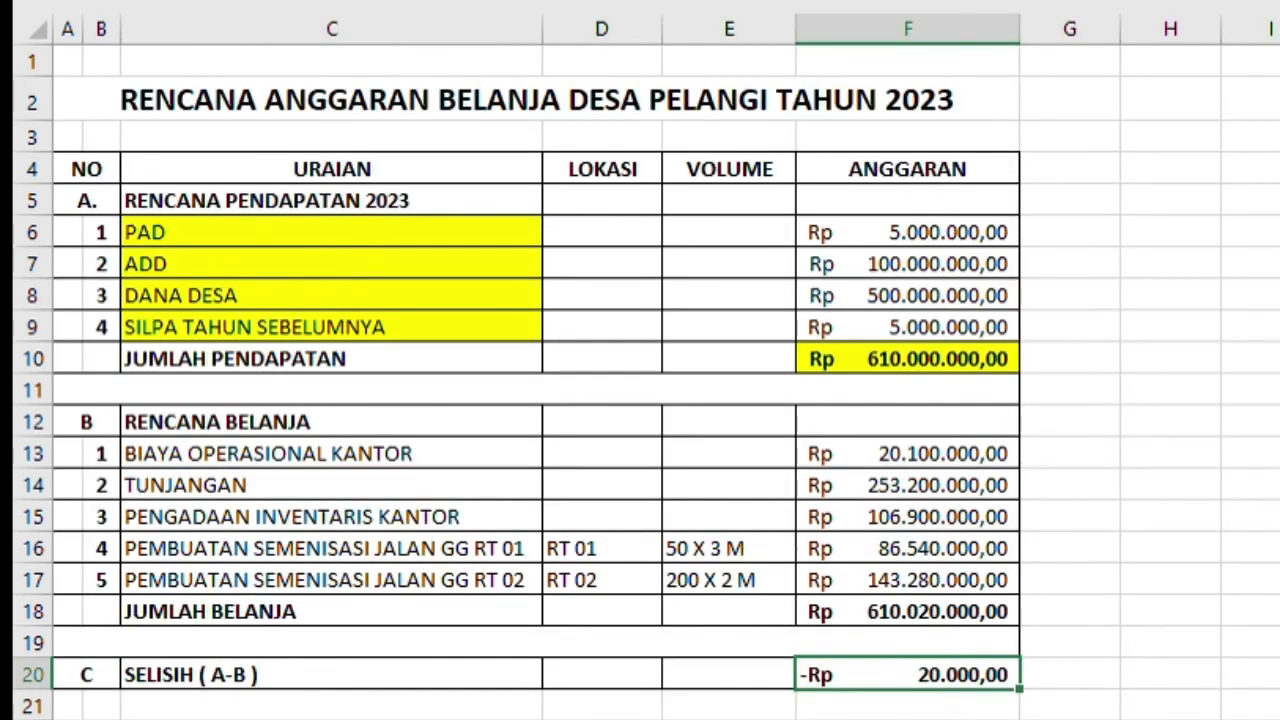
pyautogui.click(1278, 580)
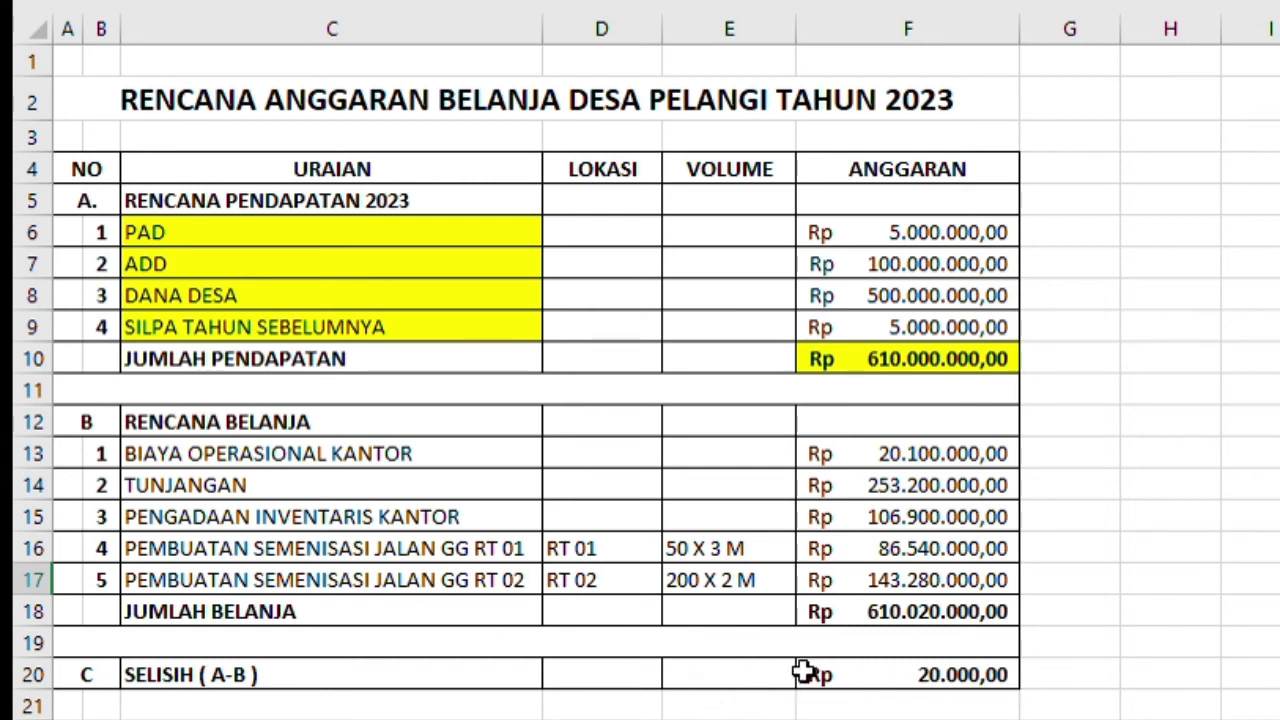
# Set the PAKU BIASA volume in C15 of the SEMEN RT 2 sheet to 4 and go back to REKAP
pyautogui.hotkey('ctrl', 'pagedown')
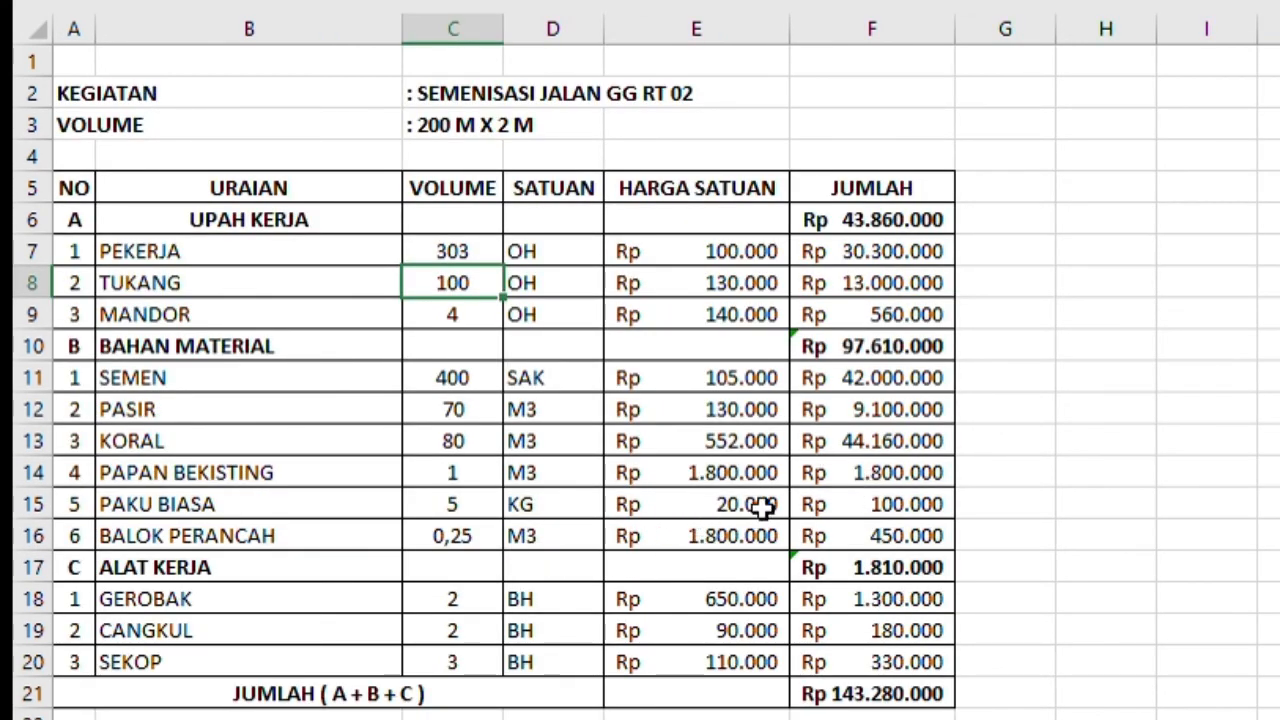
pyautogui.click(425, 504)
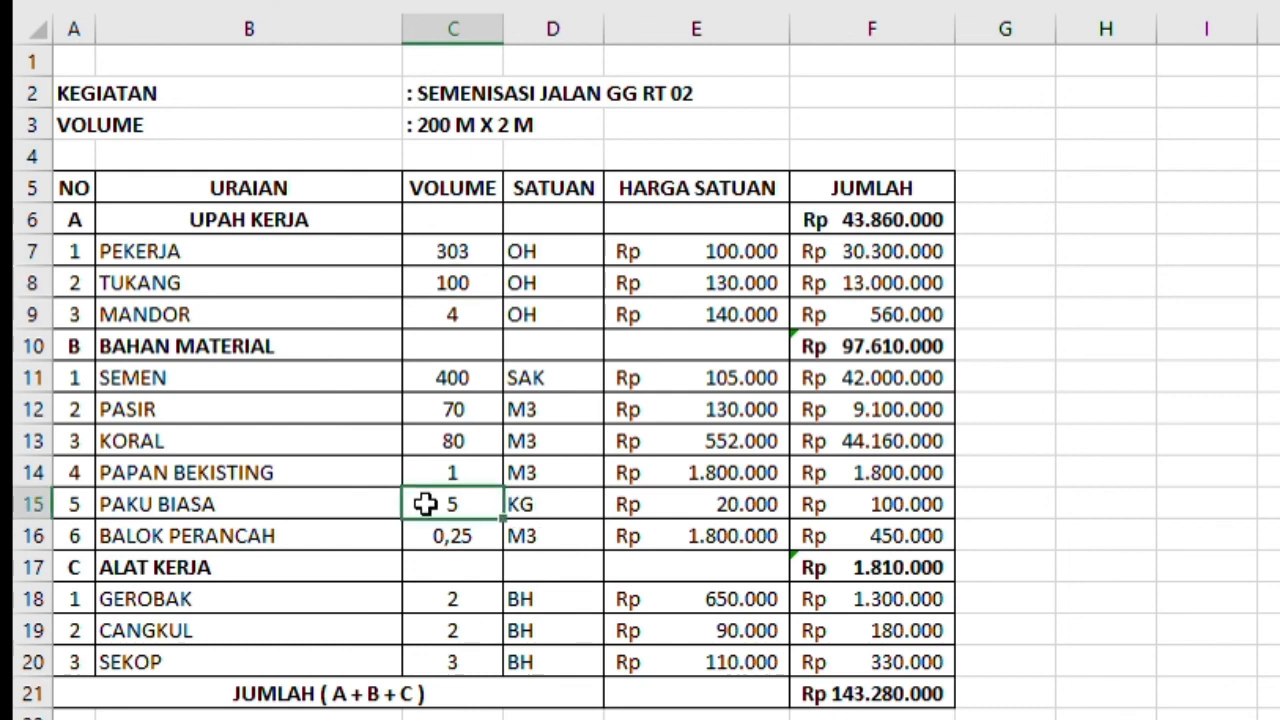
pyautogui.write('4')
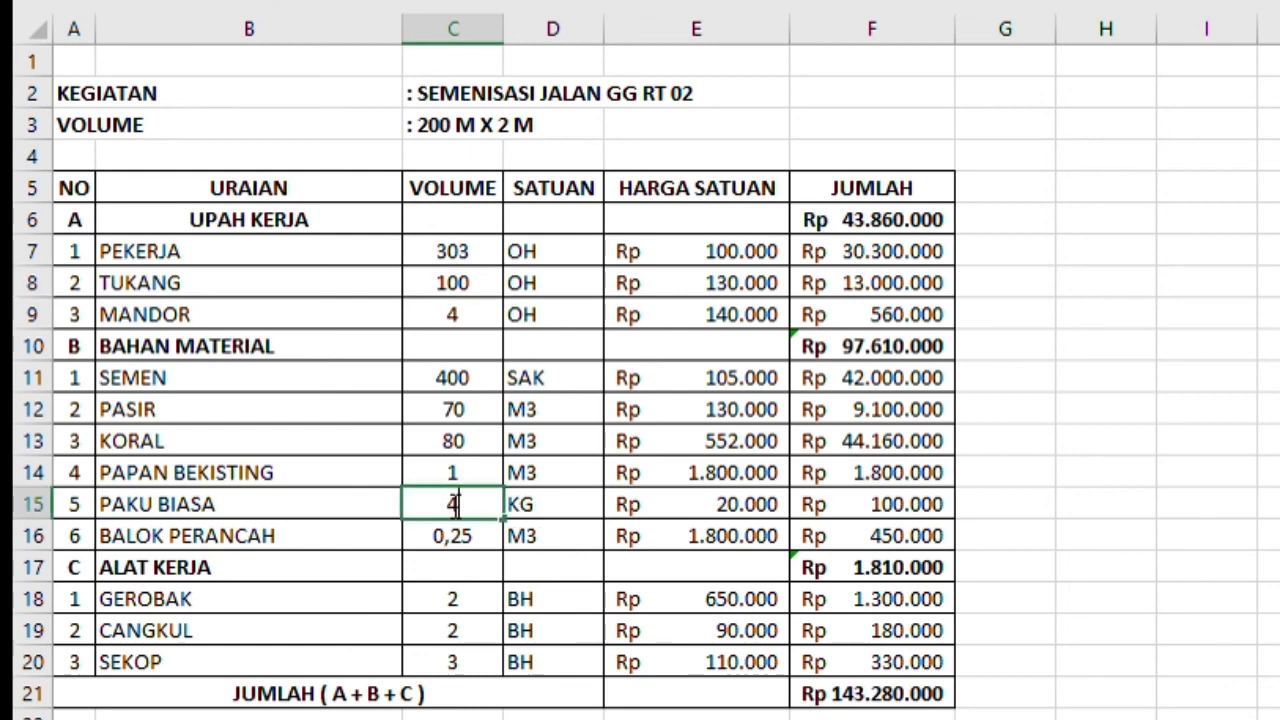
pyautogui.click(1216, 512)
pyautogui.click(870, 718)
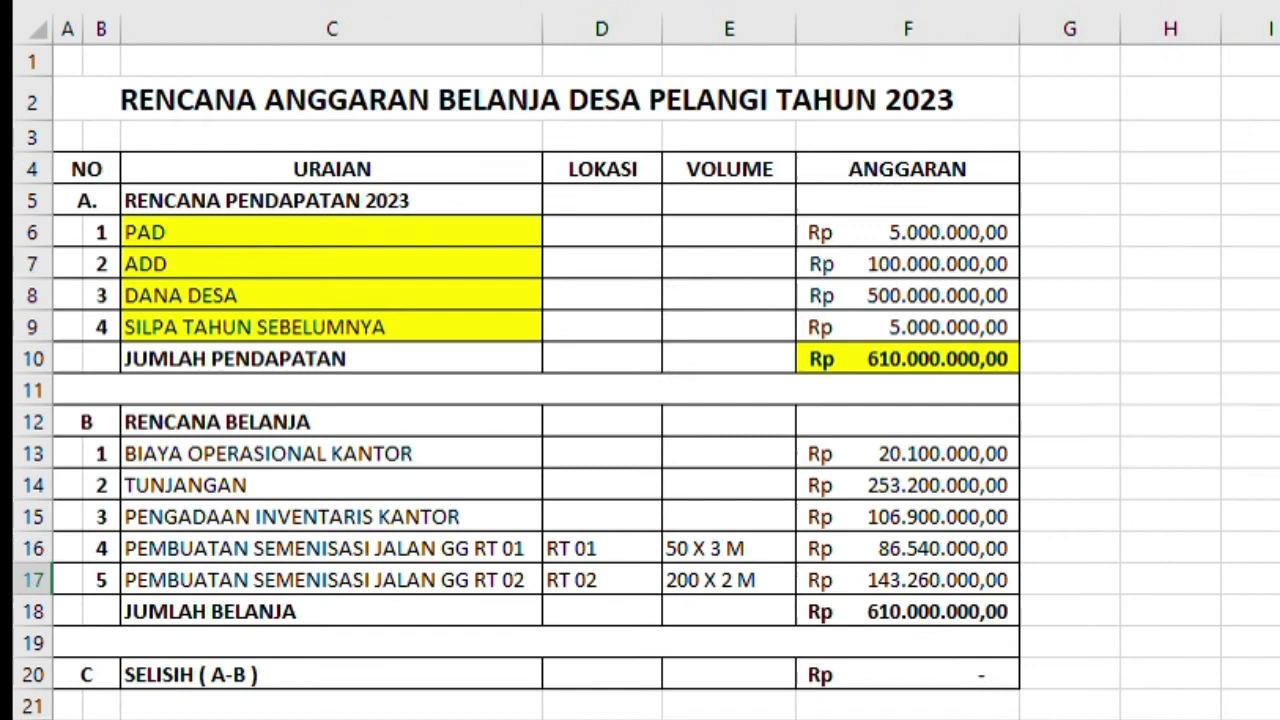
# Compare the SELISIH, JUMLAH BELANJA and JUMLAH PENDAPATAN amounts with the expenditure items in F13:F17 of REKAP
pyautogui.click(876, 676)
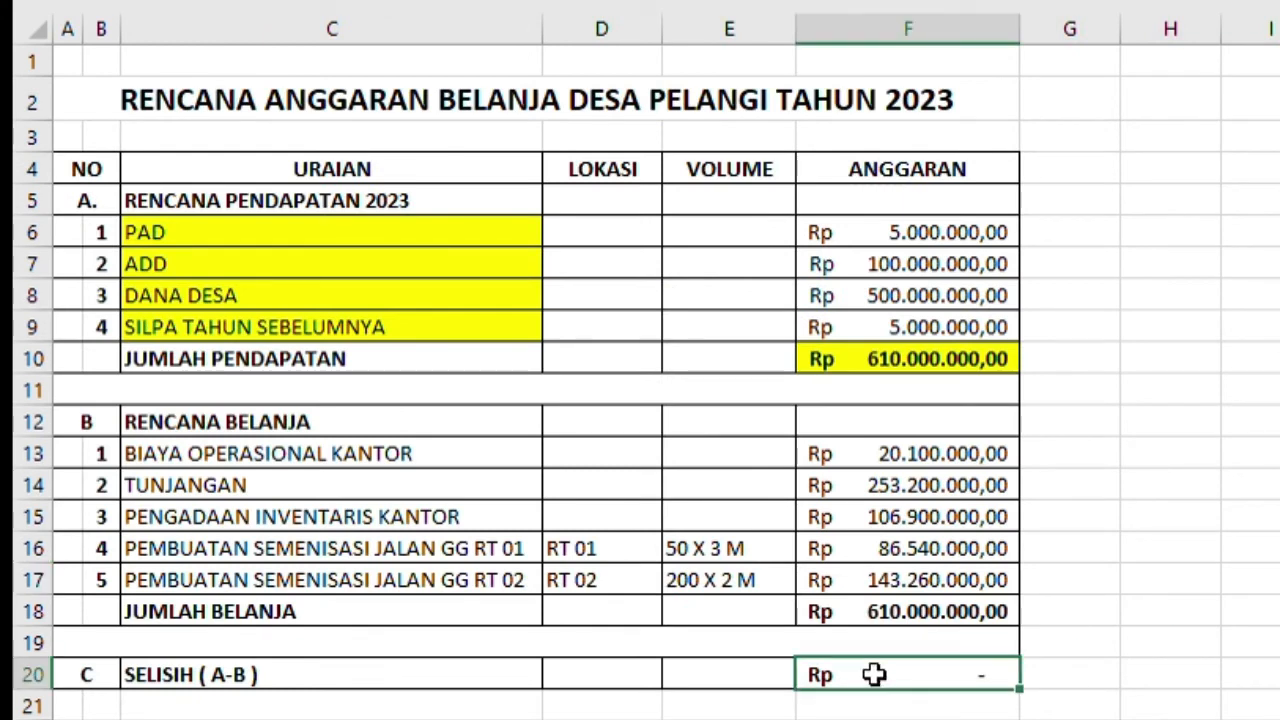
pyautogui.click(886, 614)
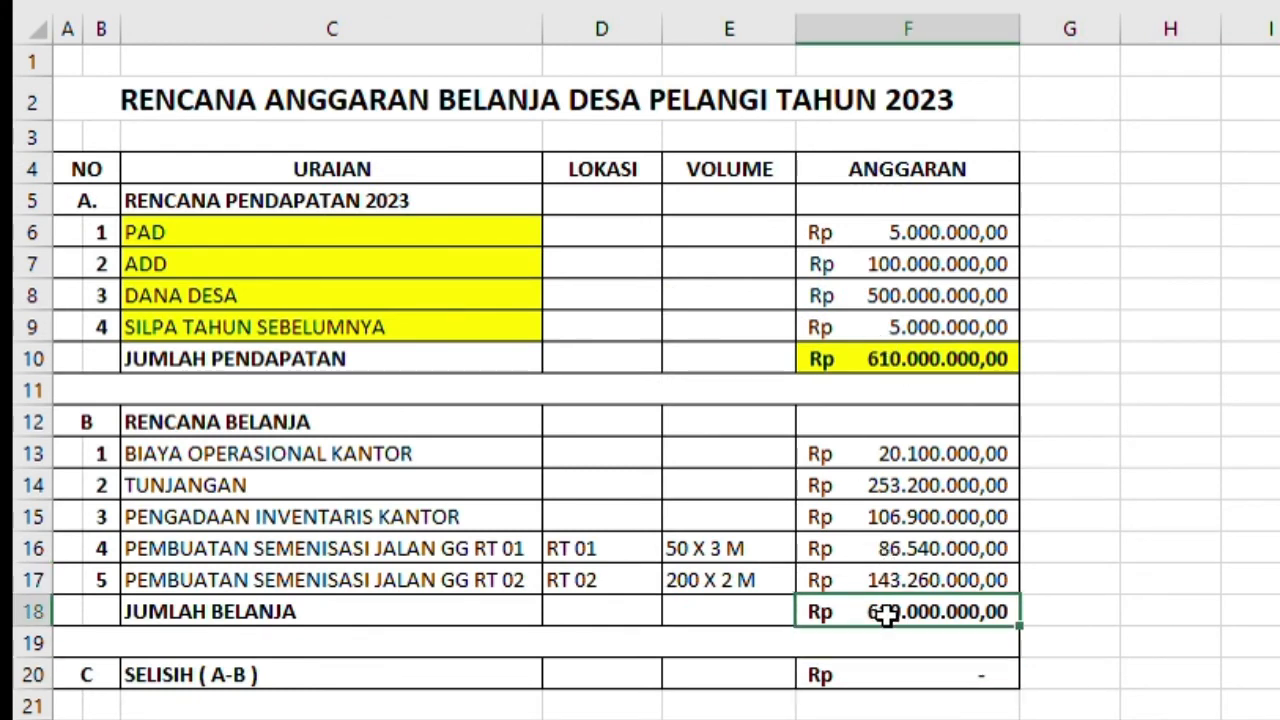
pyautogui.click(900, 364)
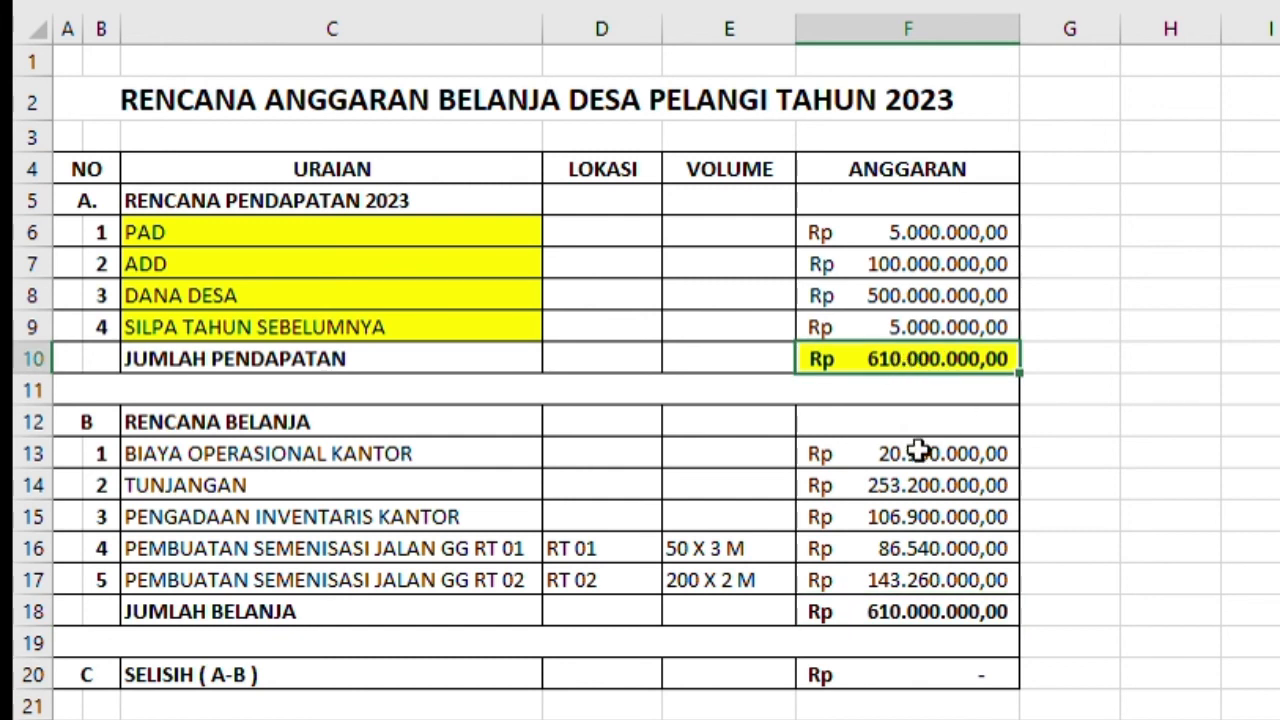
pyautogui.moveTo(850, 453); pyautogui.dragTo(888, 572)
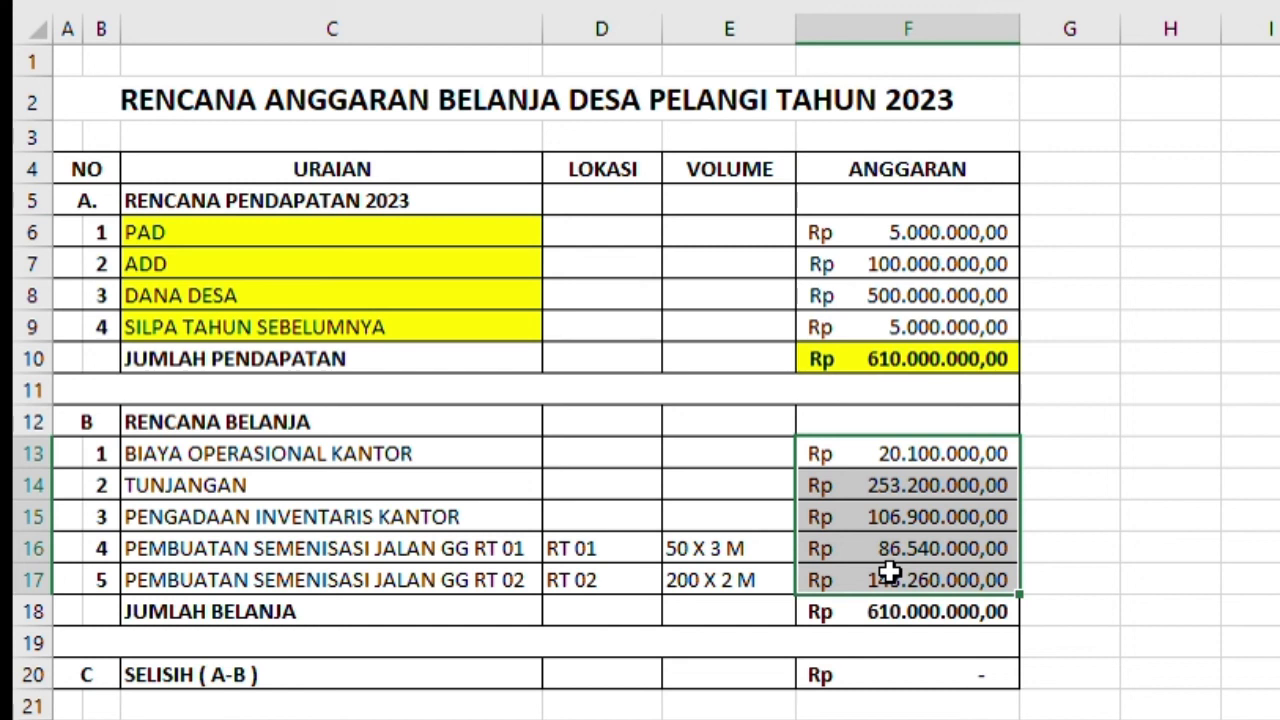
# Review the expenditure items BIAYA OPERASIONAL KANTOR, TUNJANGAN and PENGADAAN INVENTARIS KANTOR in C13:C15 of REKAP
pyautogui.click(1272, 453)
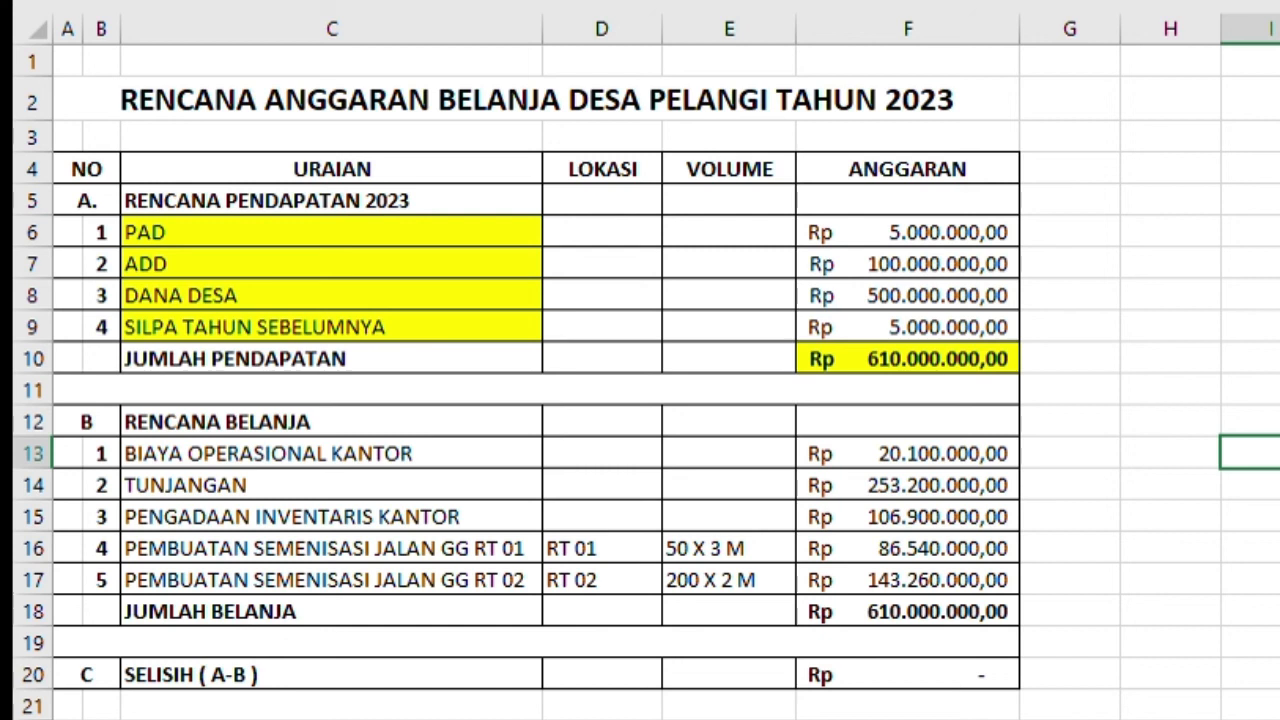
pyautogui.click(142, 455)
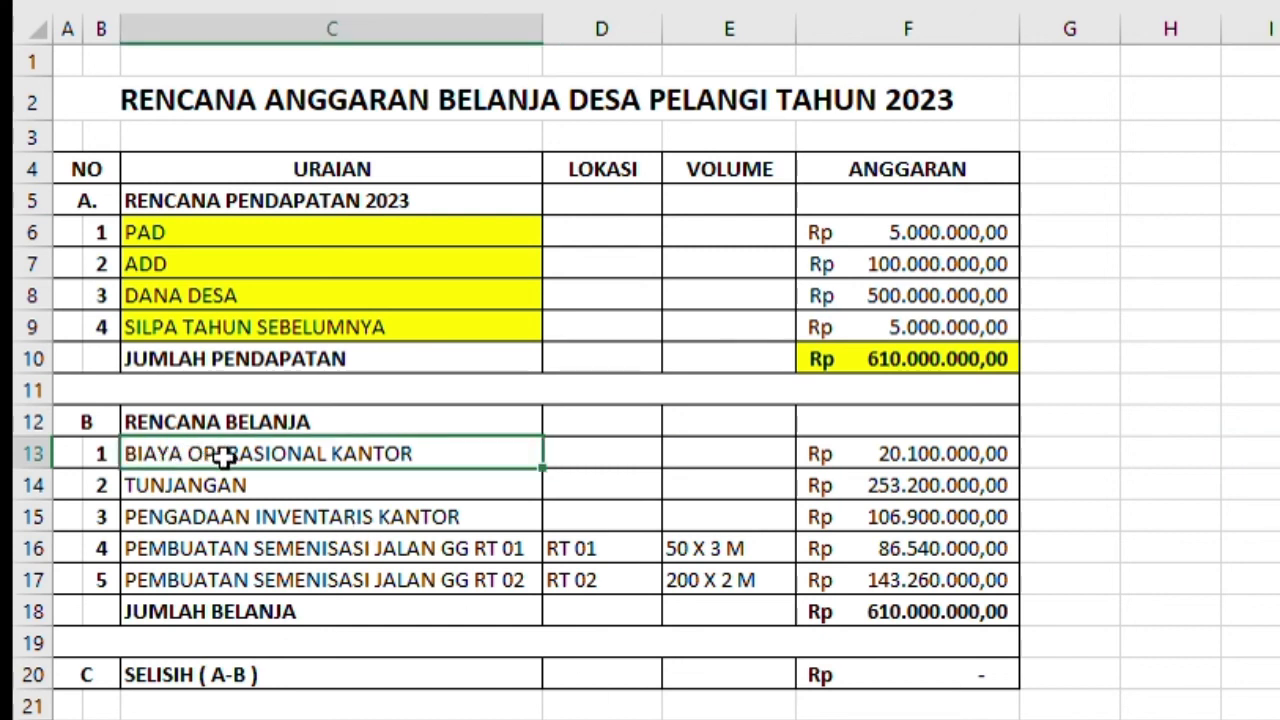
pyautogui.click(212, 484)
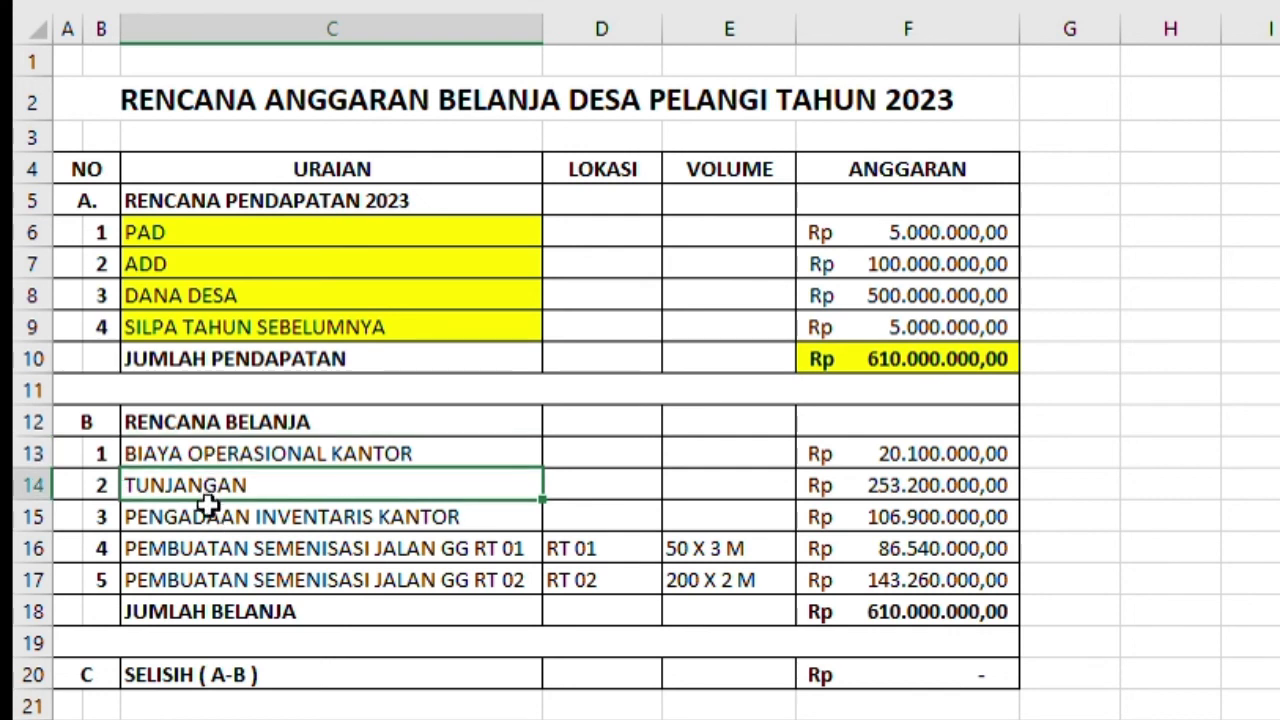
pyautogui.click(210, 513)
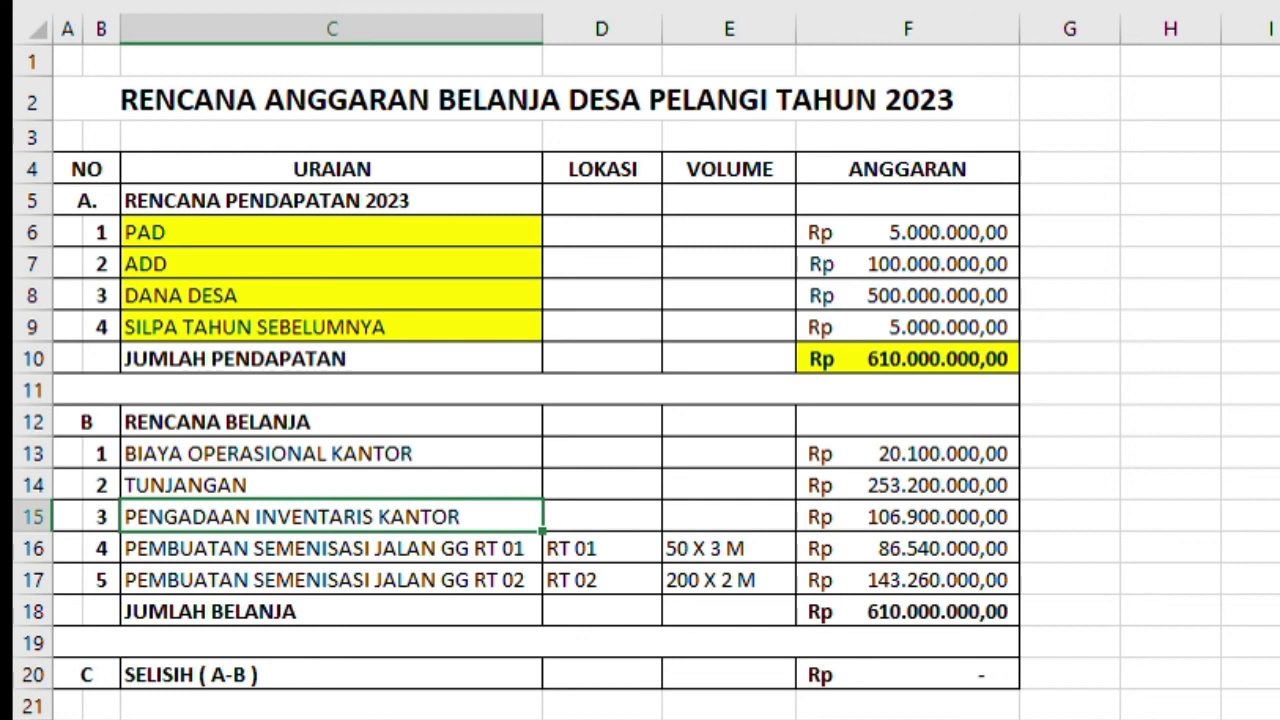
pyautogui.click(332, 718)
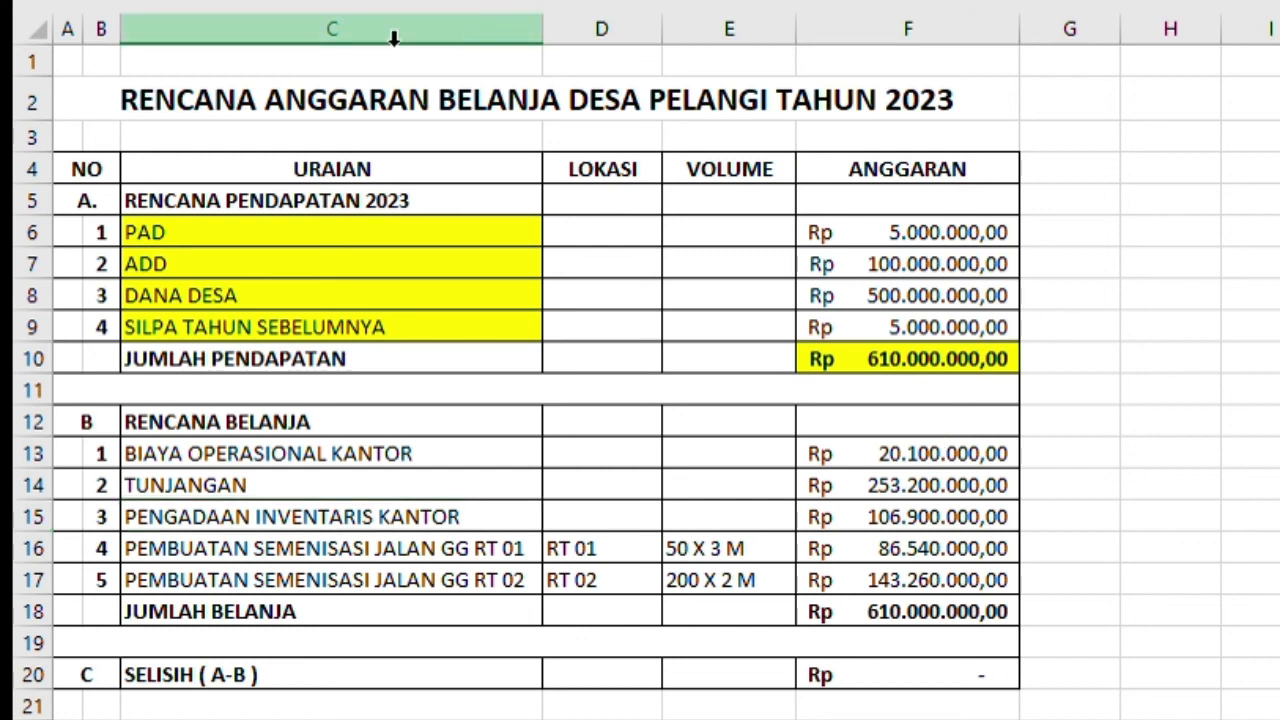
pyautogui.click(1251, 420)
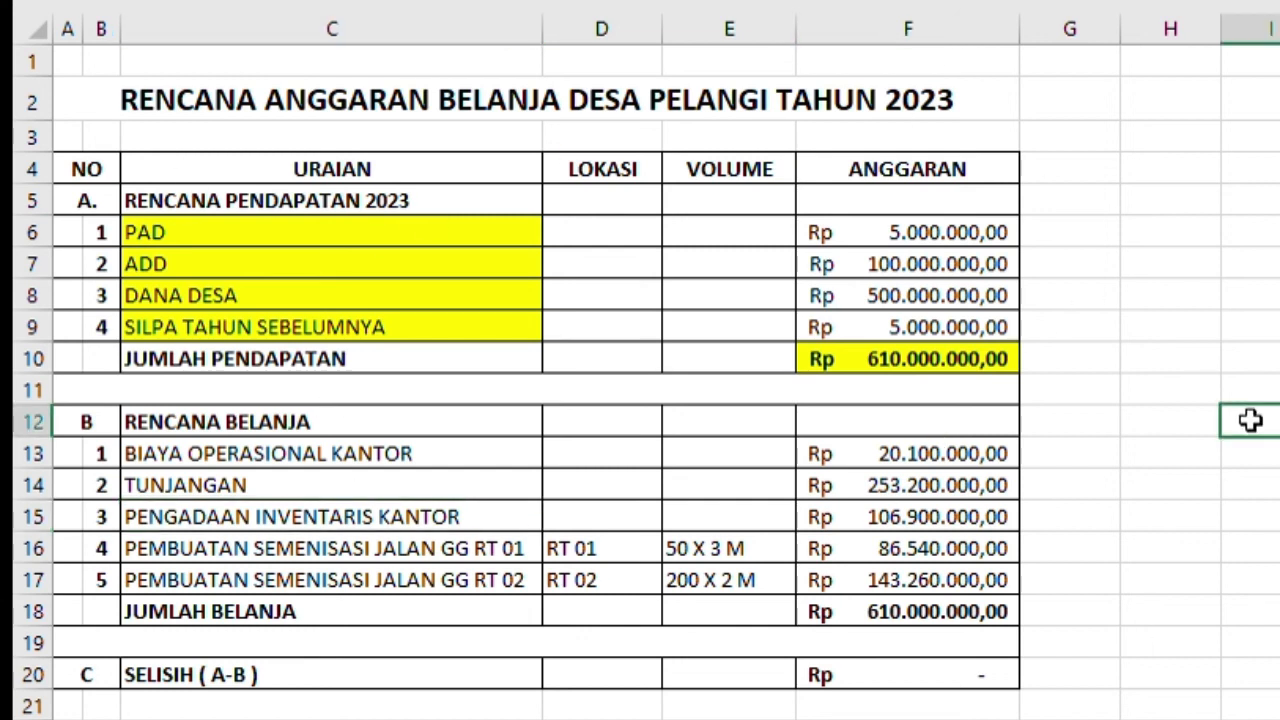